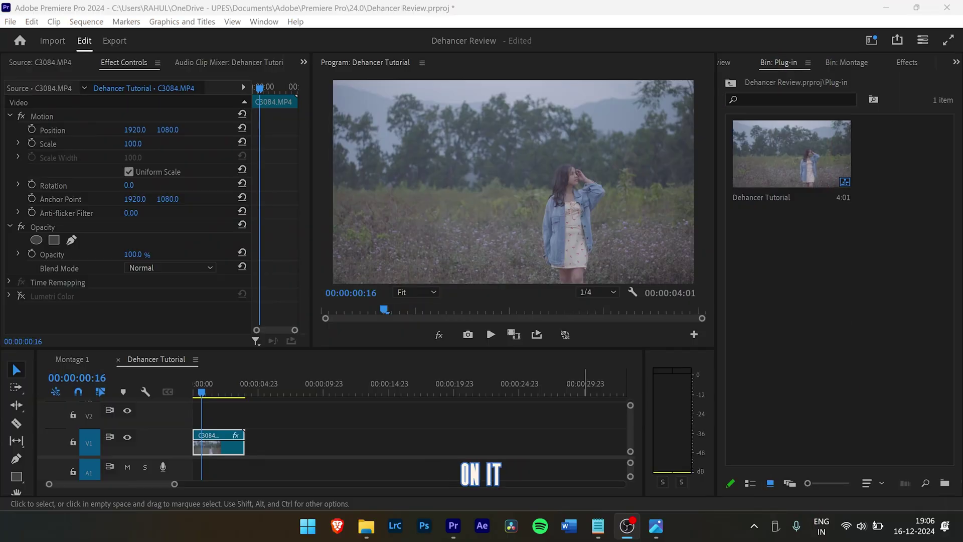
# Create an adjustment layer on V2 spanning the portrait clip and re-enable the clip's Lumetri Color.
pyautogui.rightClick(790, 252)
pyautogui.moveTo(816, 312)
pyautogui.click(680, 355)
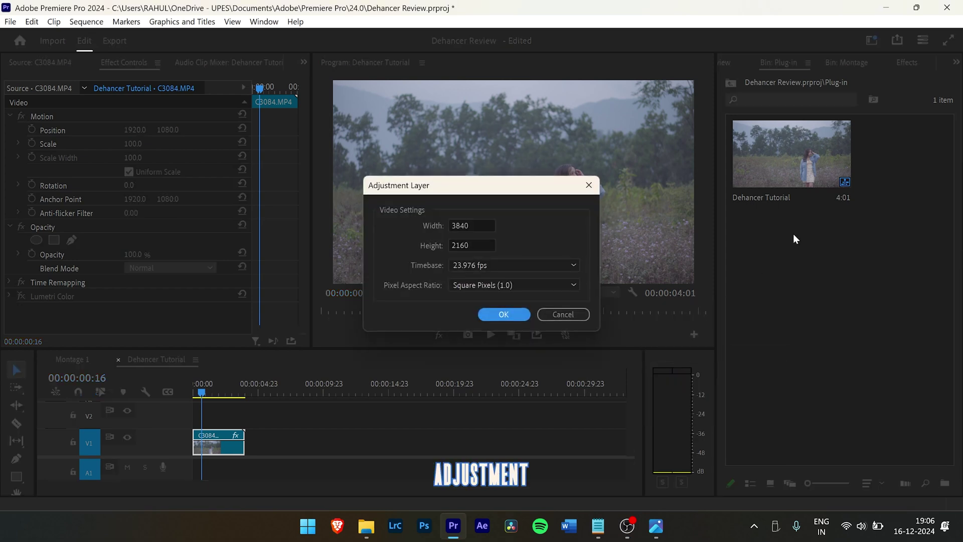
pyautogui.click(501, 314)
pyautogui.moveTo(896, 151); pyautogui.dragTo(257, 407)
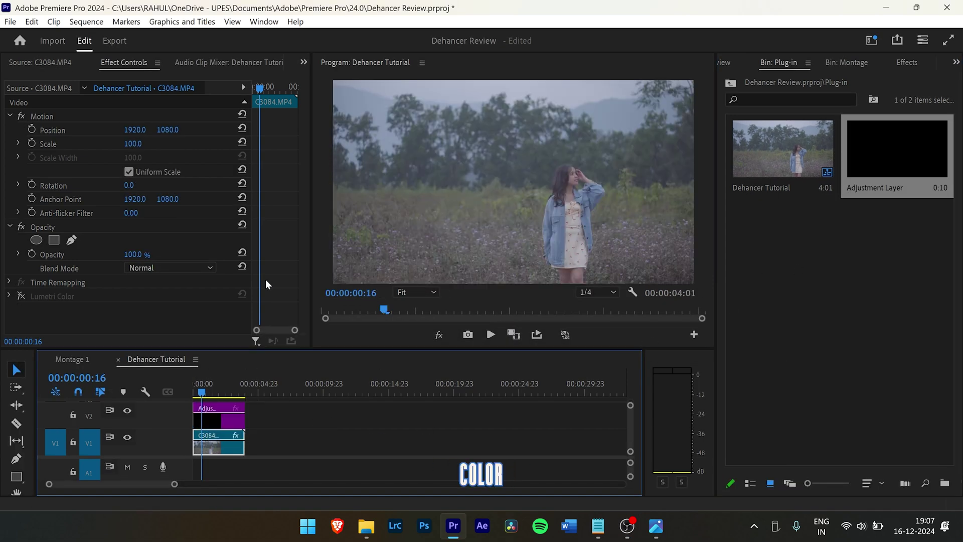
pyautogui.click(21, 296)
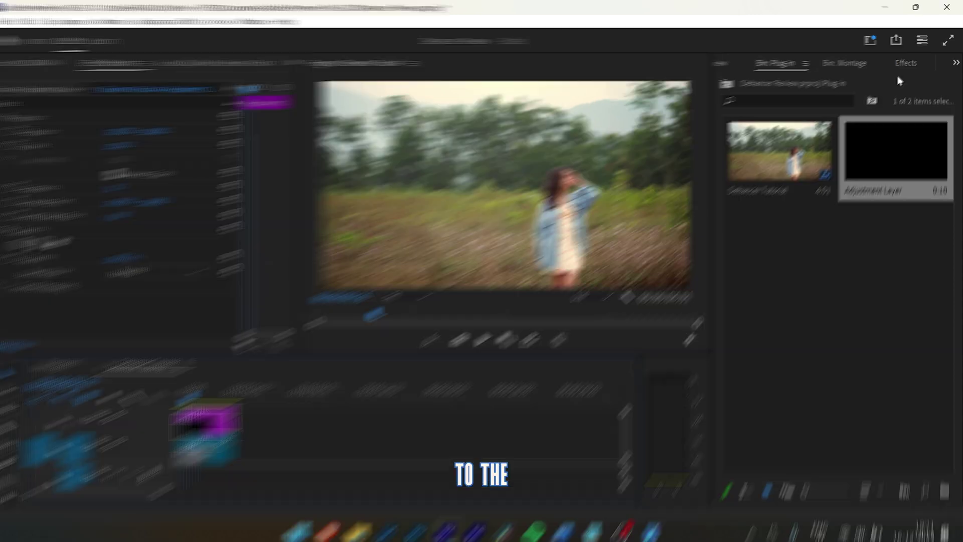
# Find 'Dehancer' in the Effects panel and apply Dehancer Pro v7.2.1 to the V2 adjustment layer.
pyautogui.click(906, 63)
pyautogui.click(801, 78)
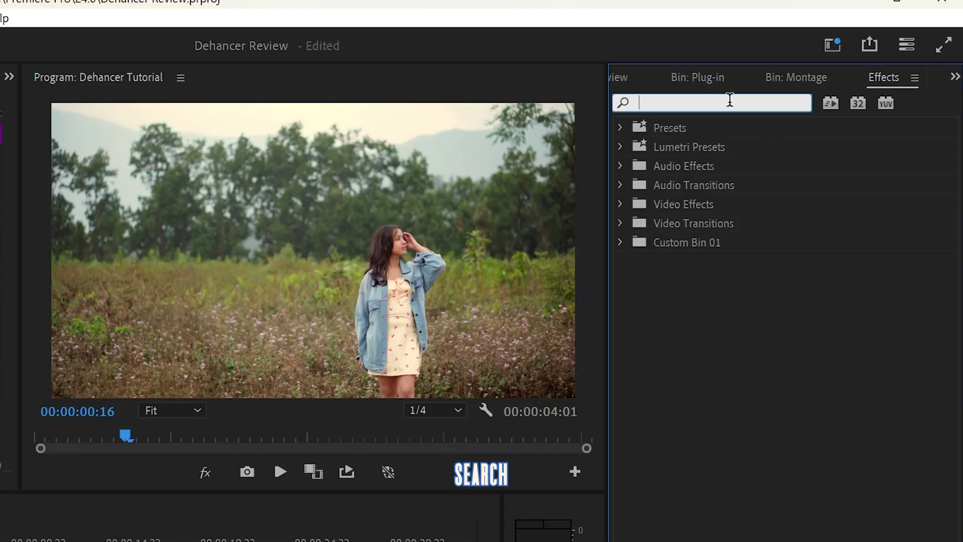
pyautogui.write('Dehancer')
pyautogui.moveTo(735, 233); pyautogui.dragTo(221, 372)
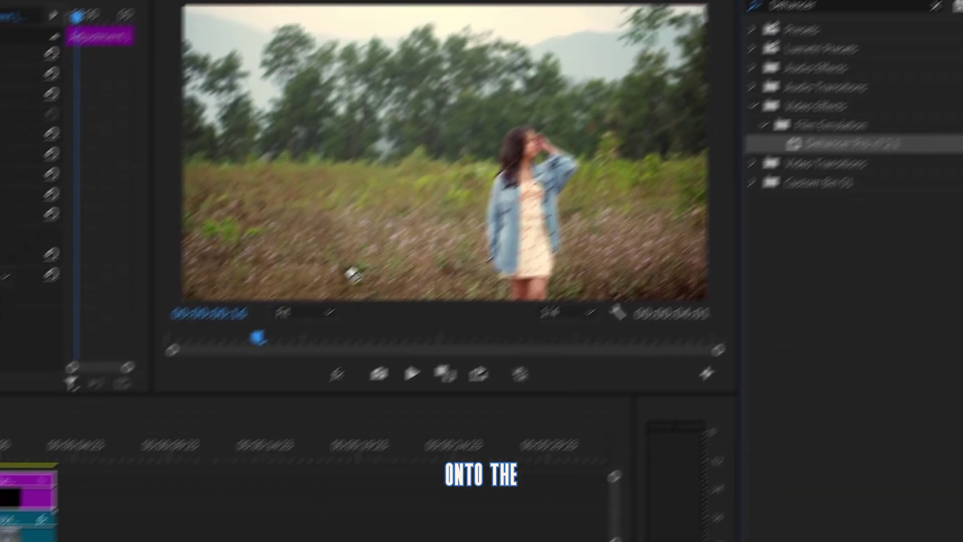
pyautogui.moveTo(353, 274); pyautogui.dragTo(45, 489)
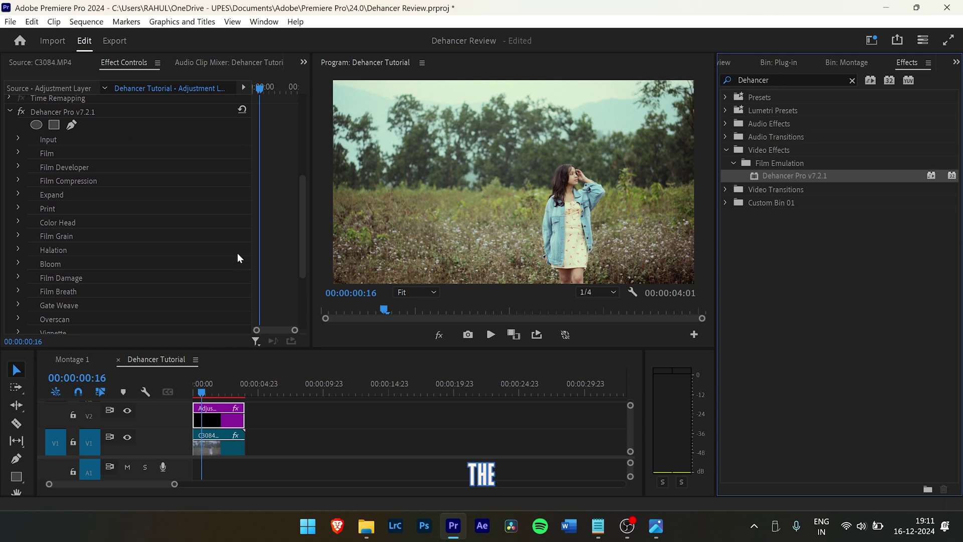
pyautogui.scroll(1, 236, 253)
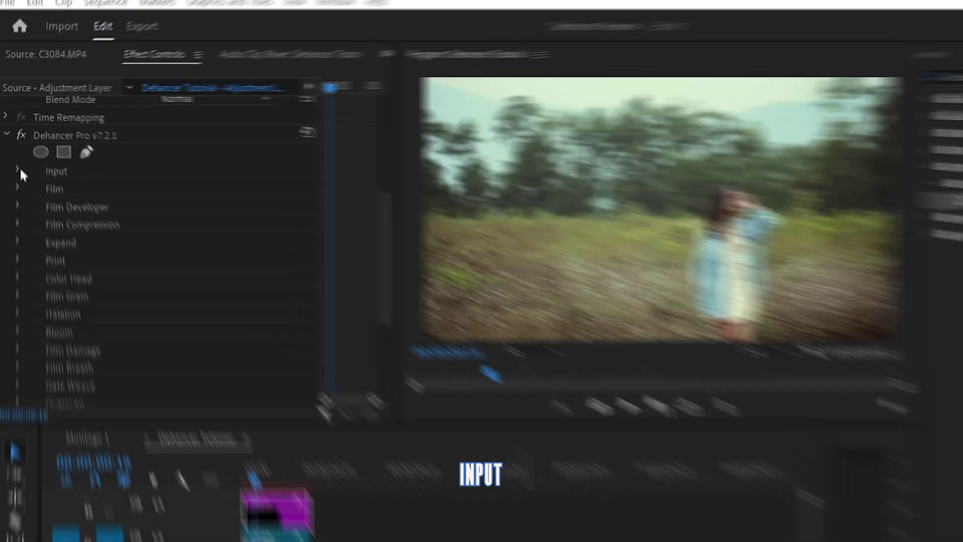
# Expand Dehancer's Input section and, after browsing camera profiles, keep Source on Rec.709.
pyautogui.click(17, 152)
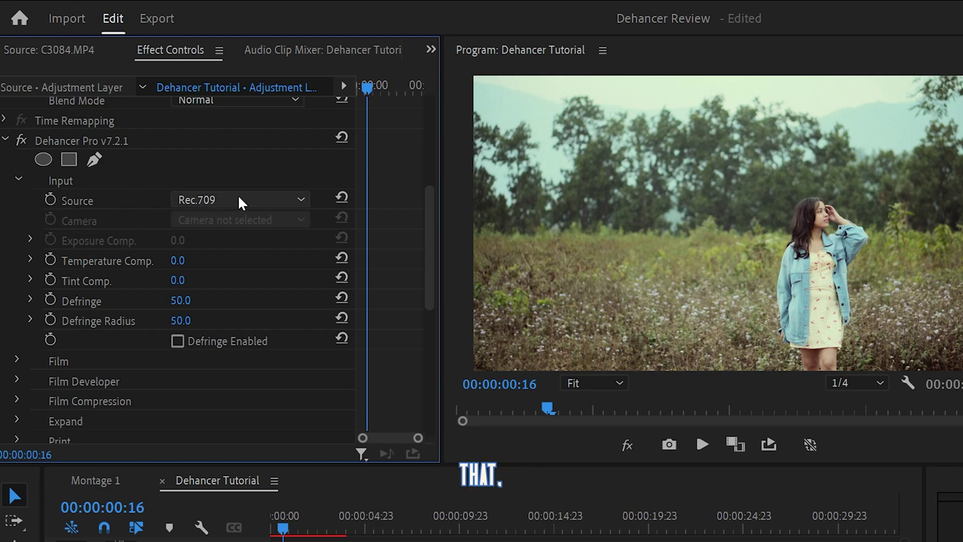
pyautogui.click(275, 198)
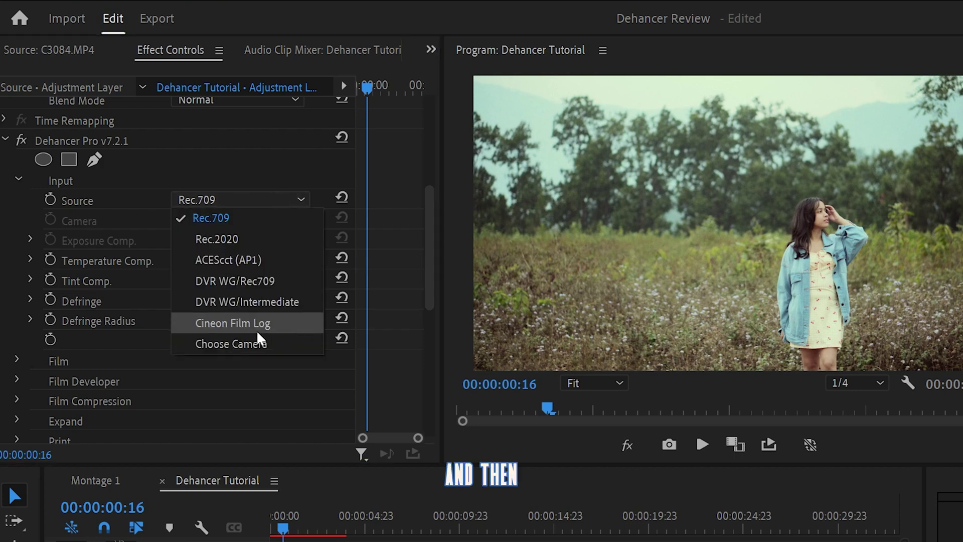
pyautogui.click(260, 344)
pyautogui.click(247, 222)
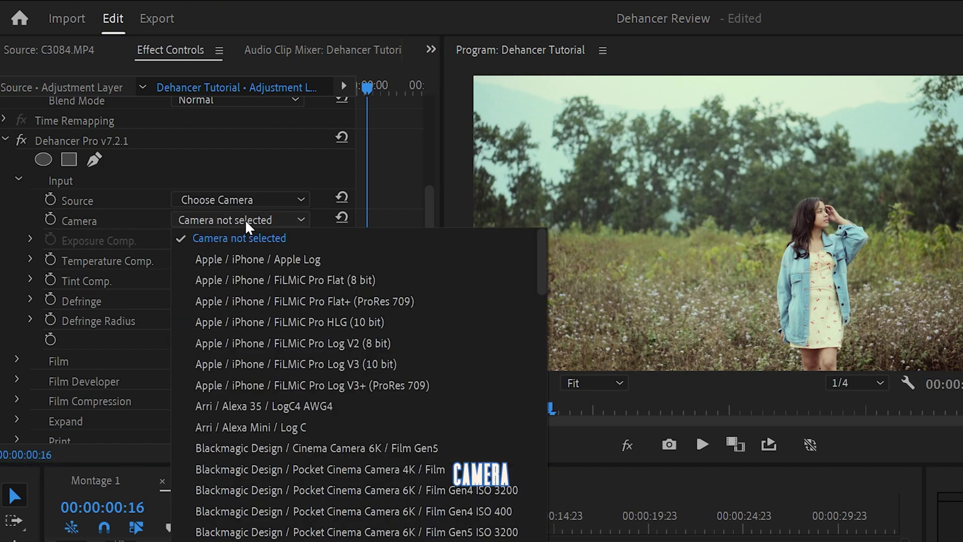
pyautogui.scroll(-2, 391, 447)
pyautogui.scroll(-8, 391, 448)
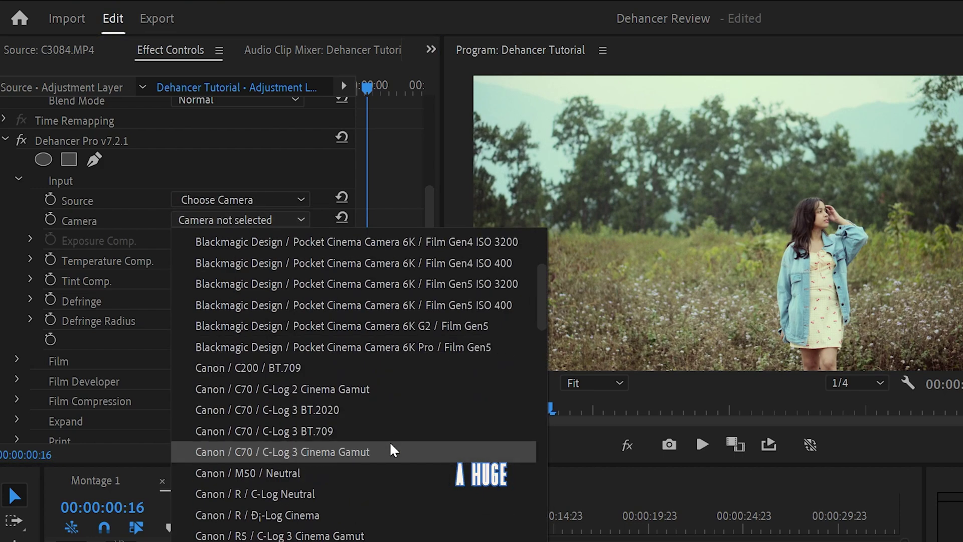
pyautogui.scroll(-6, 391, 448)
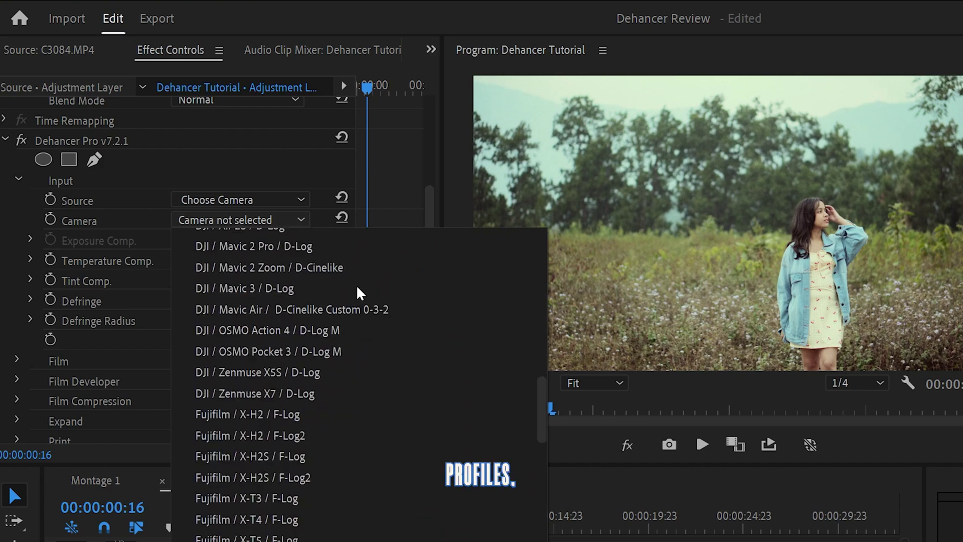
pyautogui.click(251, 221)
pyautogui.click(251, 203)
pyautogui.click(253, 213)
# Set Temperature Comp. to 10.0 and Tint Comp. to 12.0.
pyautogui.scroll(-1, 252, 213)
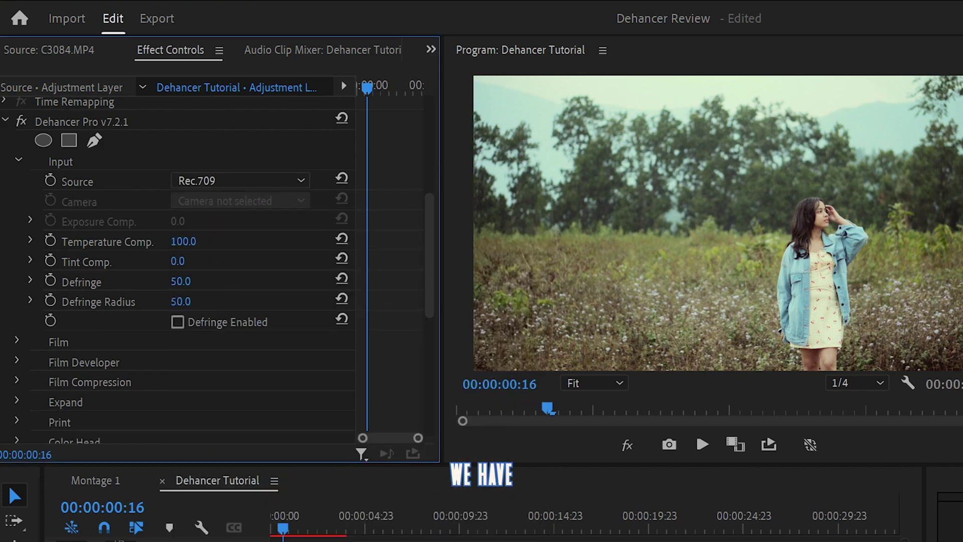
pyautogui.moveTo(180, 241); pyautogui.dragTo(206, 261)
pyautogui.click(158, 269)
# Change the Film profile from Kodak Vision3 250D to Prokudin-Gorskiy 1906 (experimental).
pyautogui.scroll(-2, 24, 262)
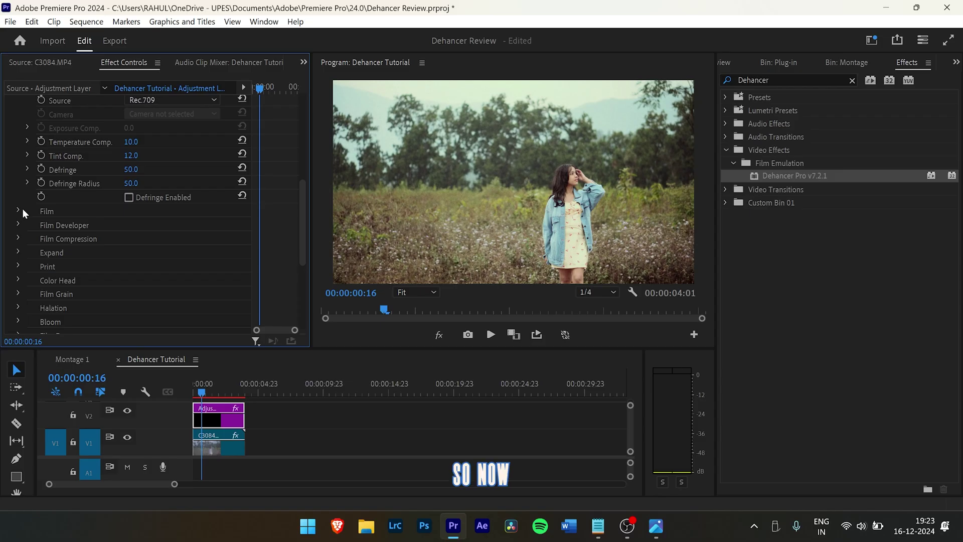
pyautogui.click(23, 262)
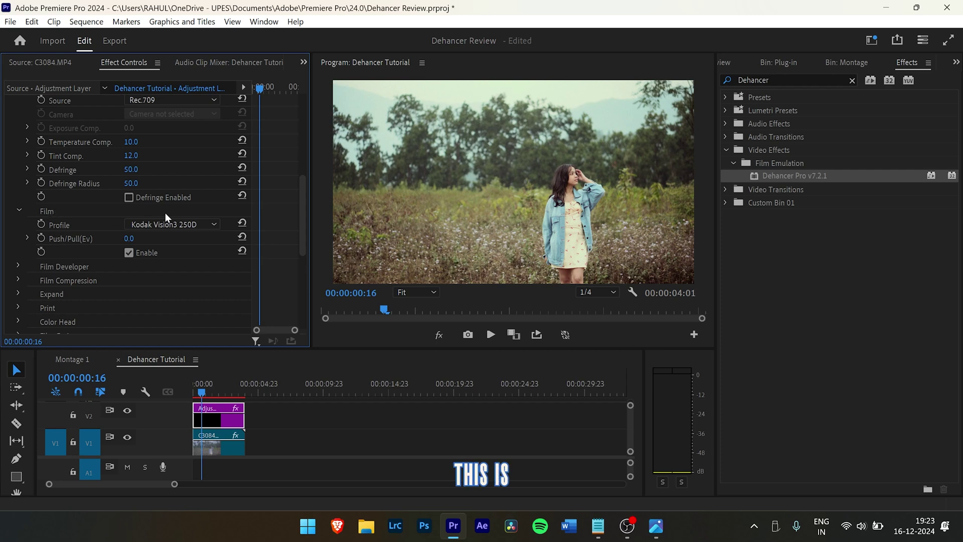
pyautogui.click(204, 224)
pyautogui.scroll(8, 191, 286)
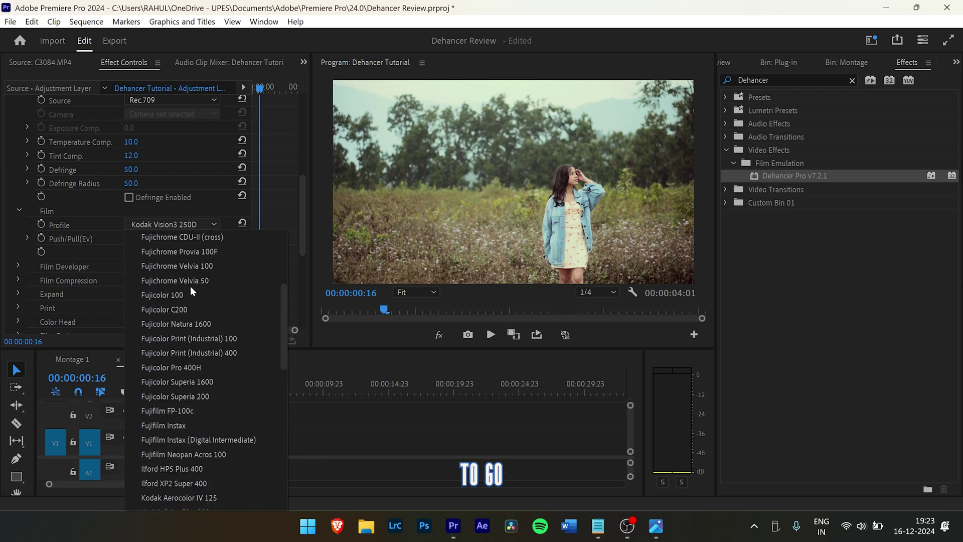
pyautogui.scroll(3, 190, 286)
pyautogui.scroll(-10, 190, 286)
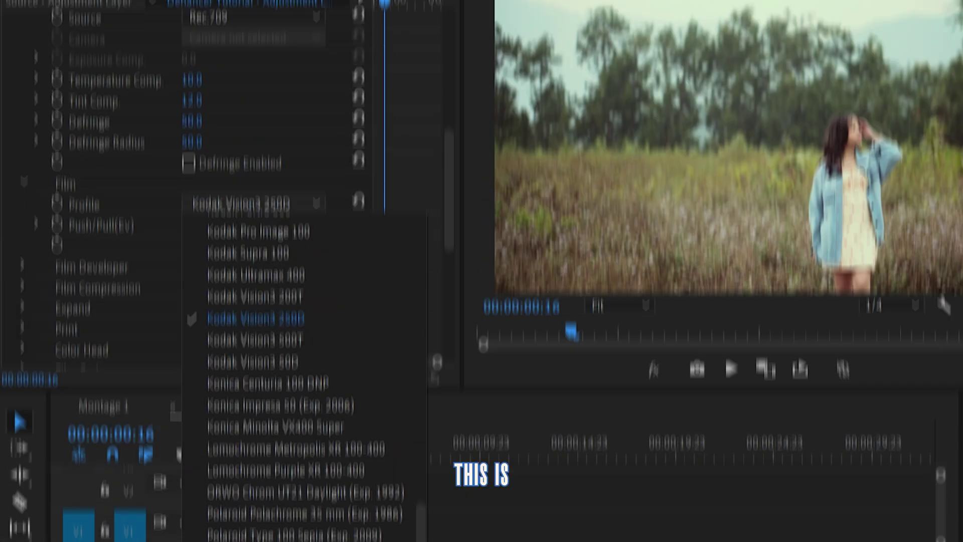
pyautogui.click(350, 432)
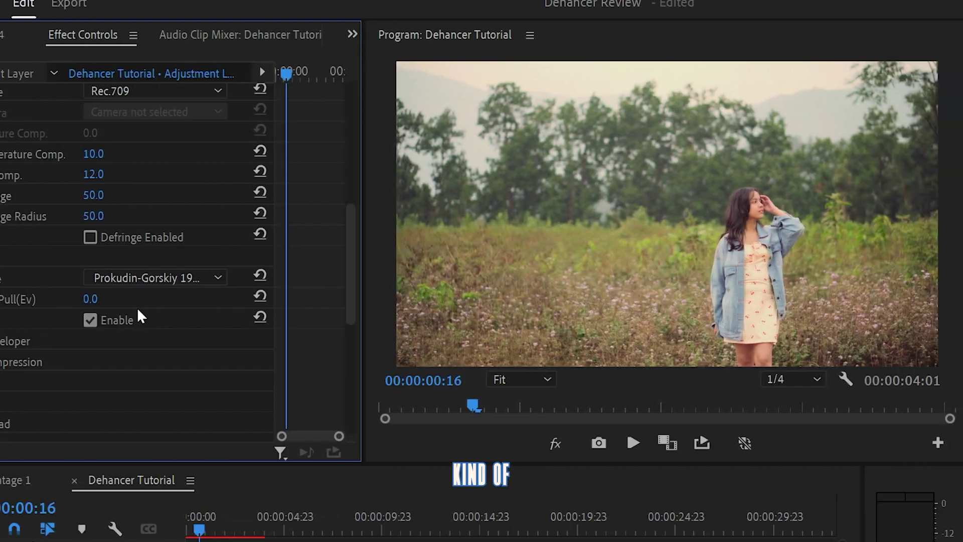
pyautogui.click(0, 221)
pyautogui.scroll(-3, 327, 429)
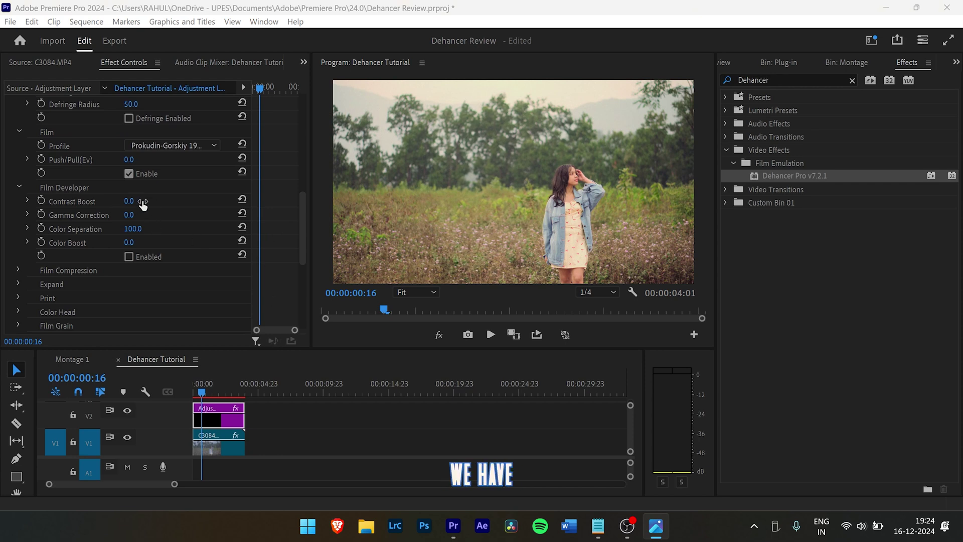
# Enable Film Developer, set Color Boost to 17.0, then switch it off to compare in the zoomed preview.
pyautogui.click(133, 257)
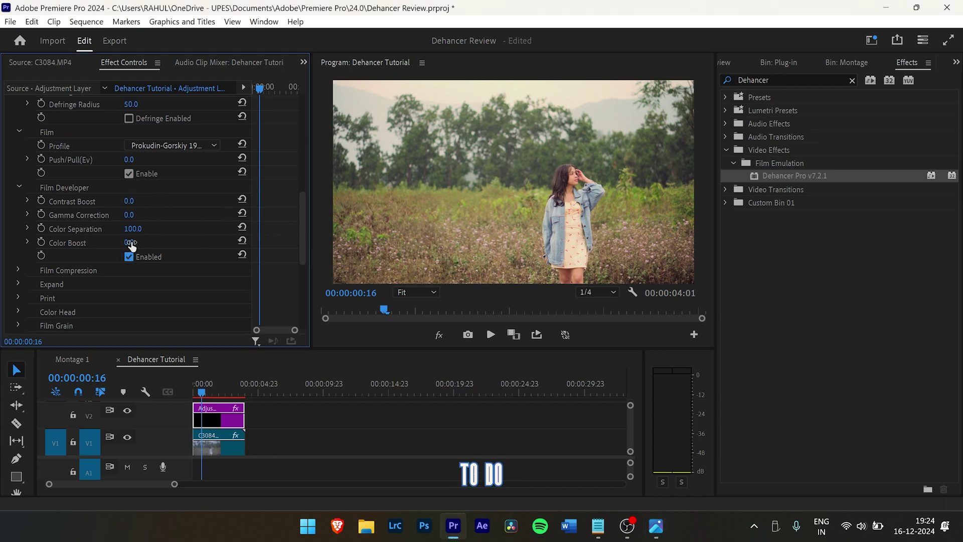
pyautogui.moveTo(133, 244); pyautogui.dragTo(160, 244)
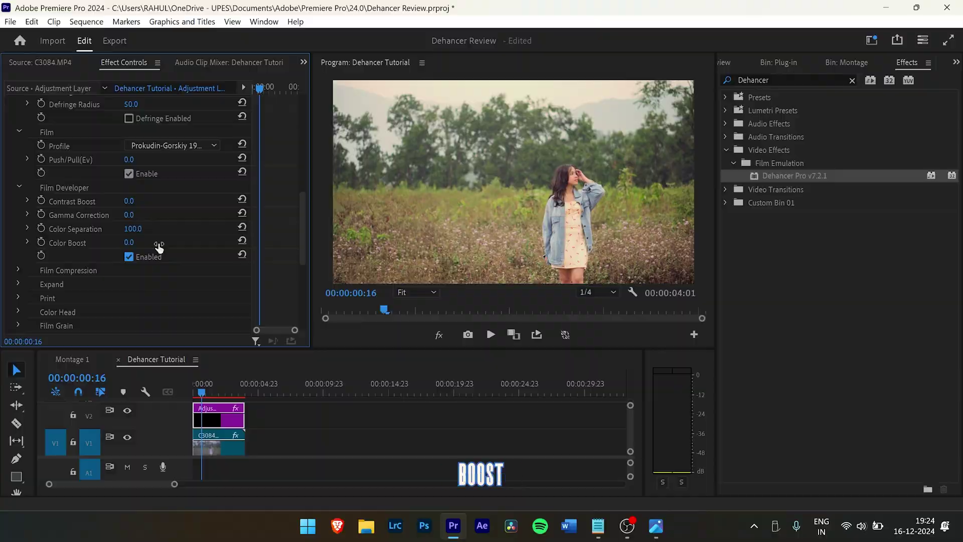
pyautogui.scroll(5, 611, 196)
pyautogui.moveTo(611, 196); pyautogui.dragTo(495, 261)
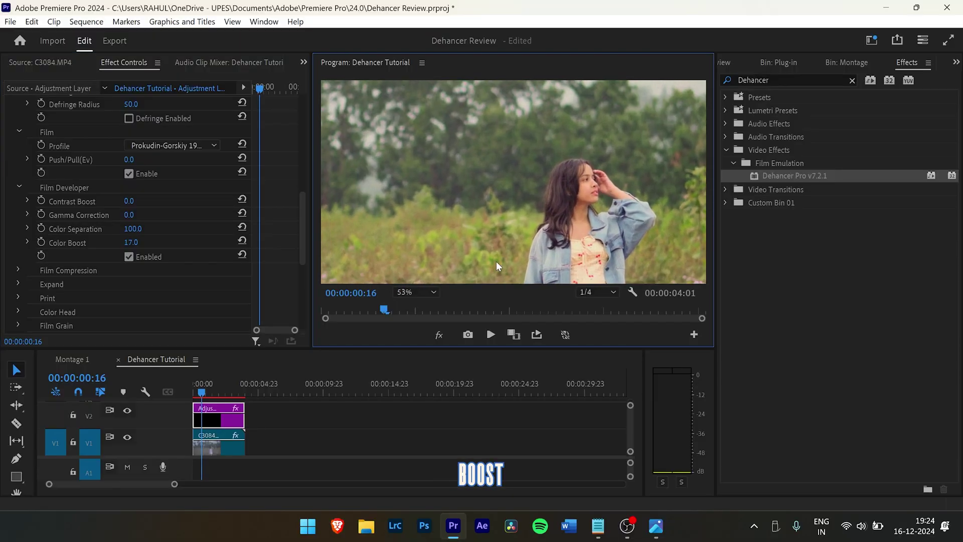
pyautogui.click(145, 256)
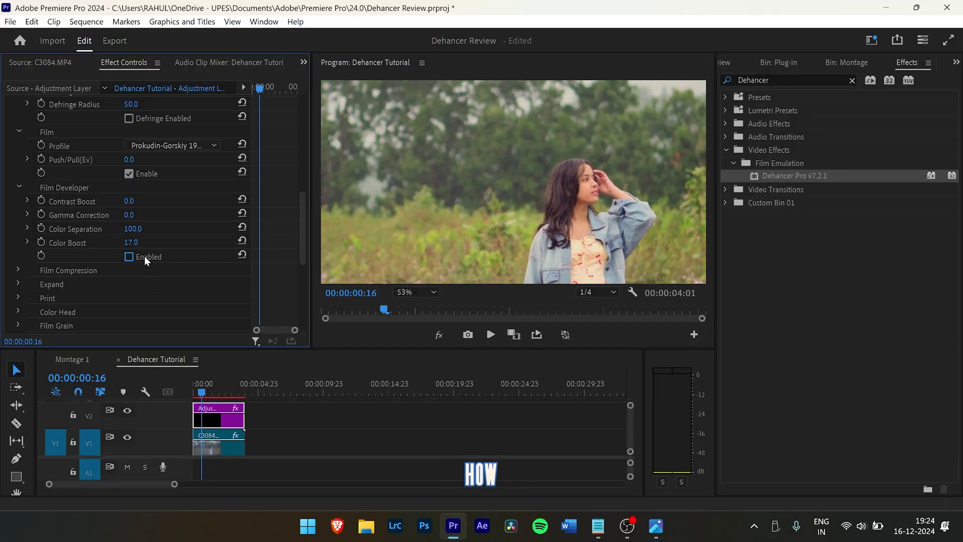
# Expand Print and choose the Kodak Endura Glossy Paper profile.
pyautogui.scroll(-3, 19, 217)
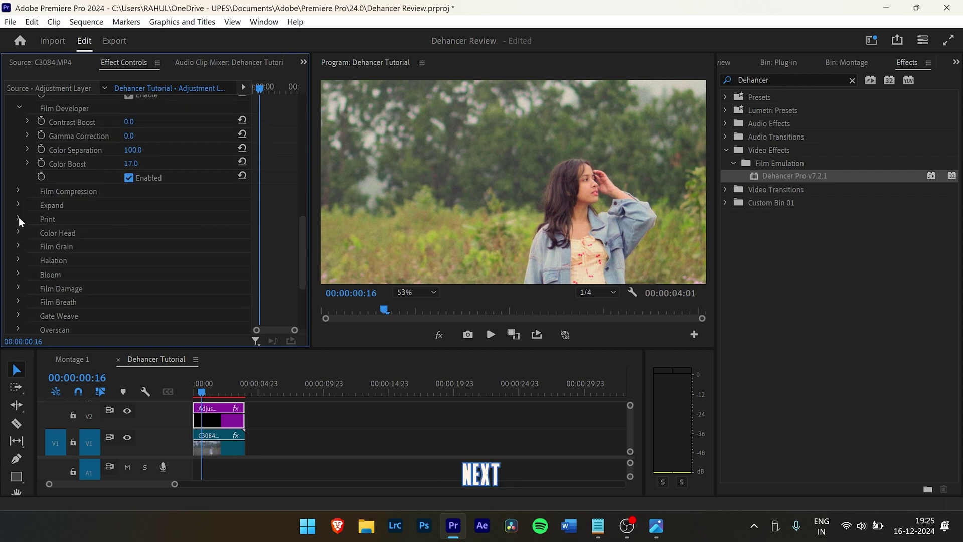
pyautogui.click(19, 217)
pyautogui.scroll(-3, 56, 224)
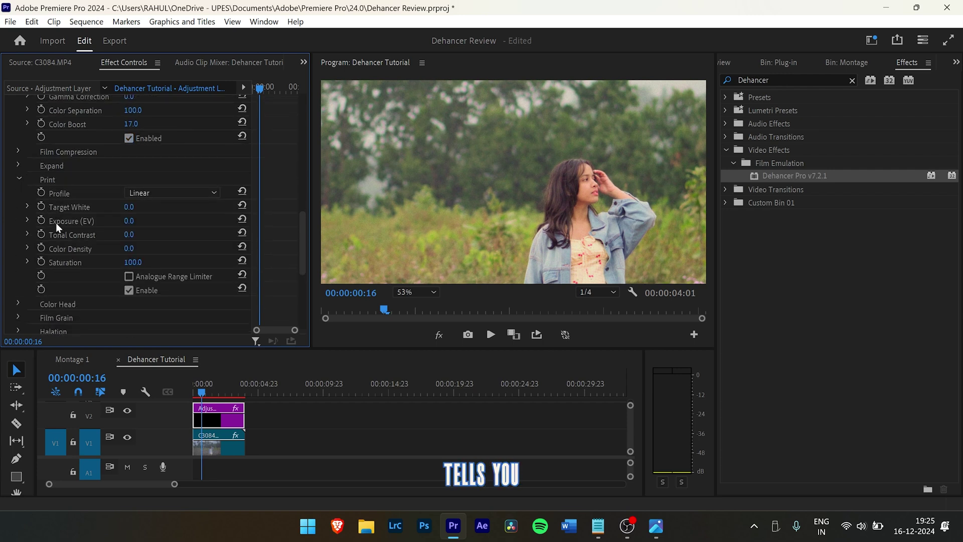
pyautogui.click(183, 192)
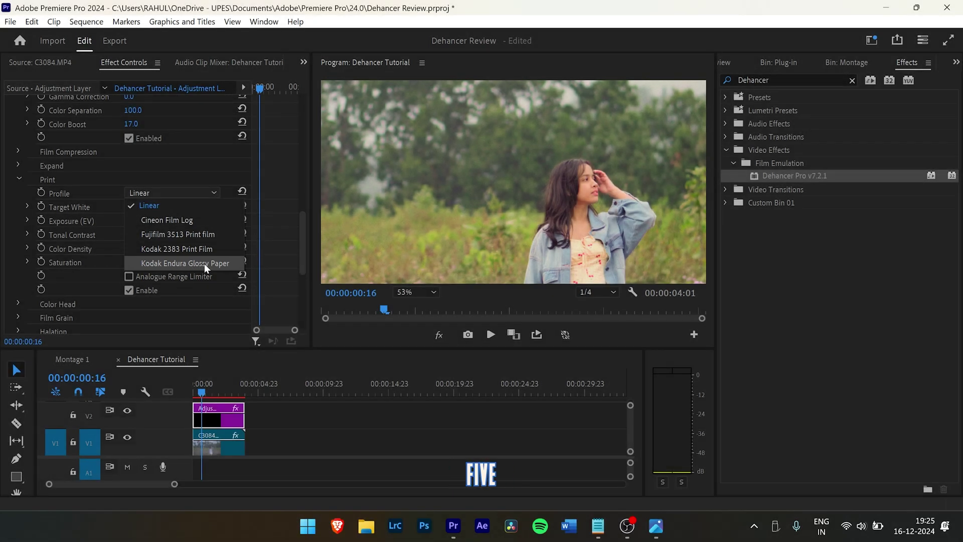
pyautogui.click(203, 263)
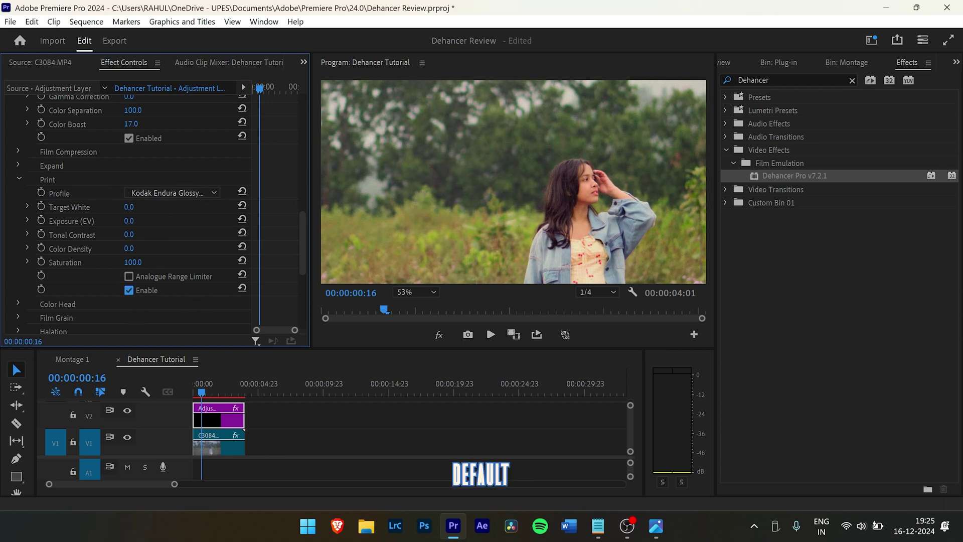
pyautogui.scroll(-3, 23, 222)
# Switch the Film Grain profile from 35 mm ISO 250 to 35 mm ISO 500, after trying Custom.
pyautogui.click(18, 226)
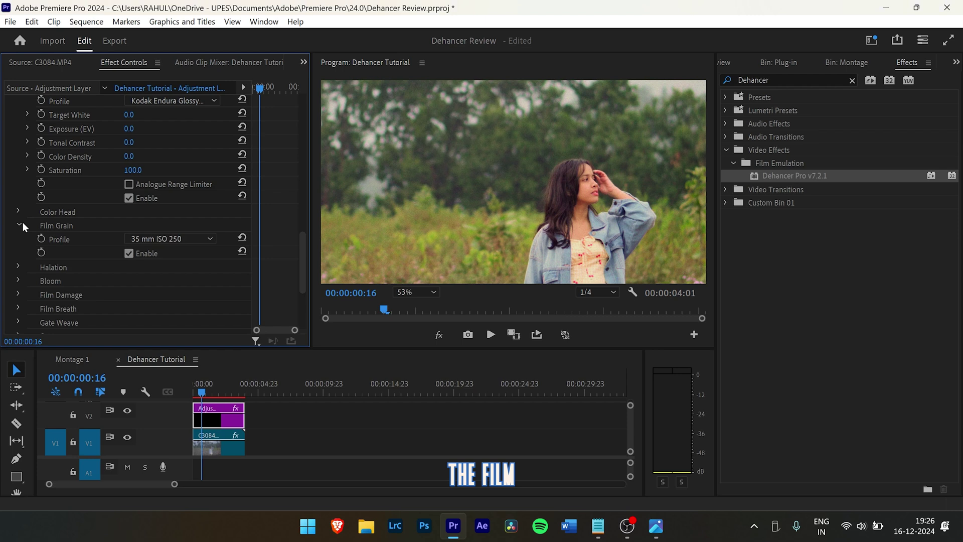
pyautogui.click(181, 241)
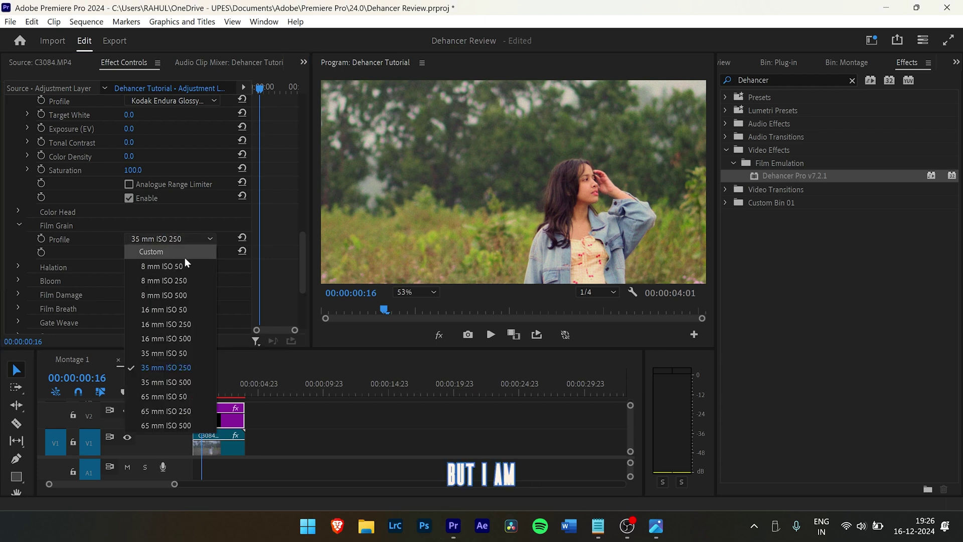
pyautogui.click(203, 384)
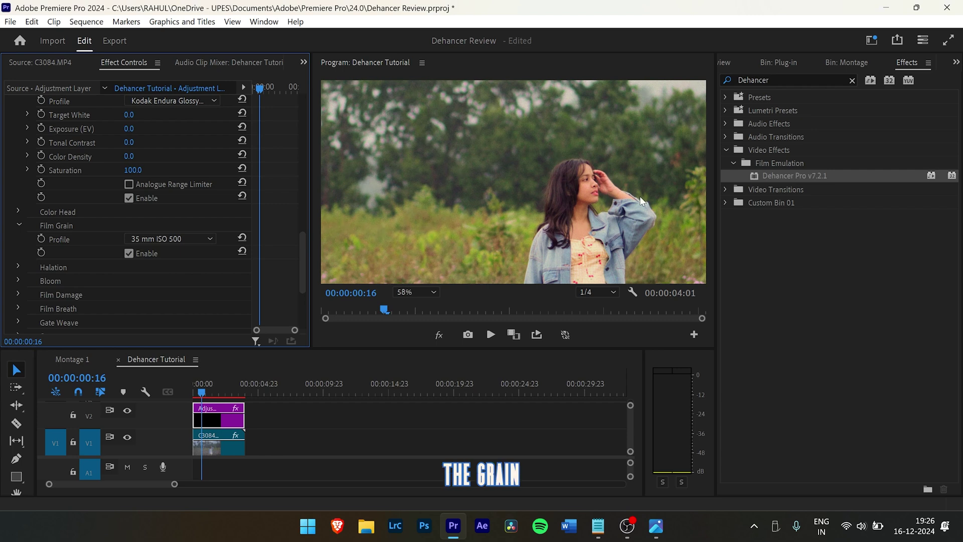
pyautogui.click(198, 240)
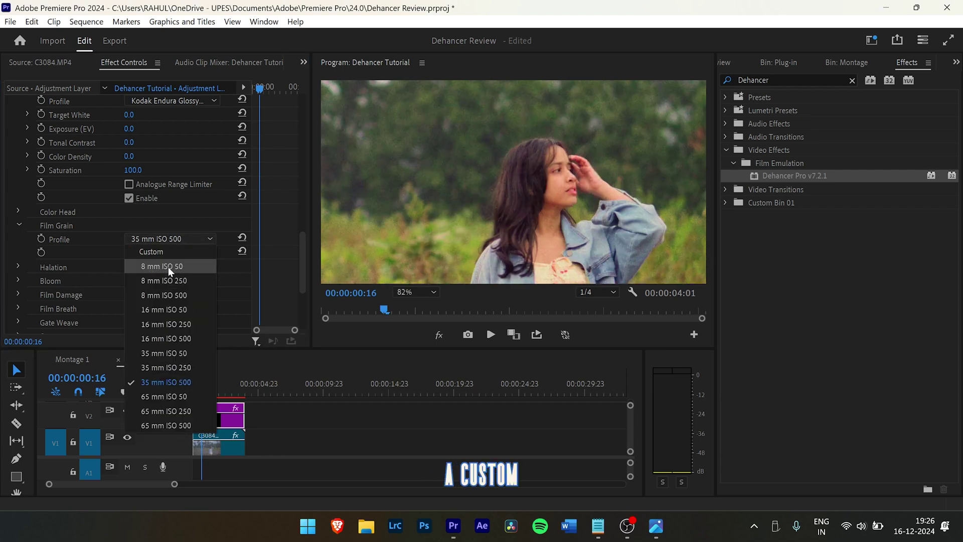
pyautogui.click(170, 256)
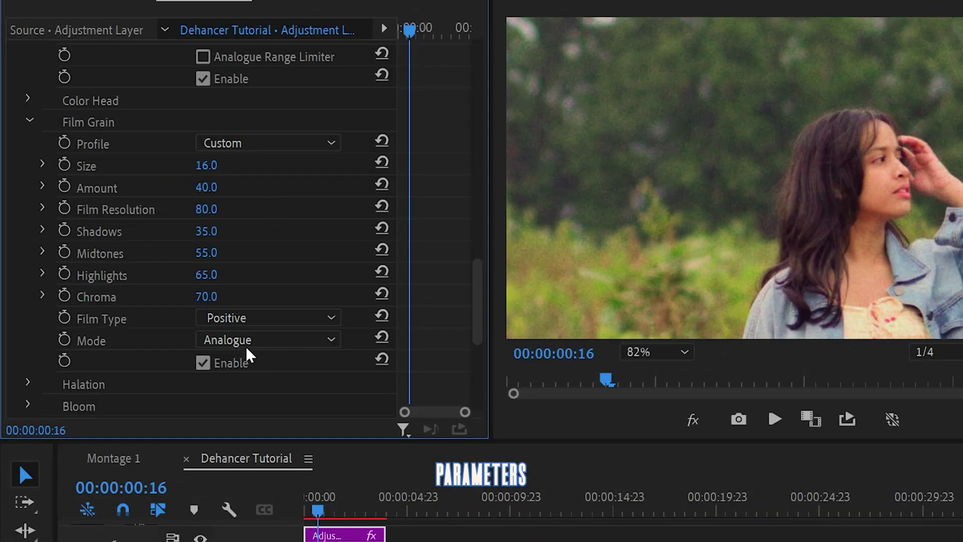
pyautogui.click(240, 149)
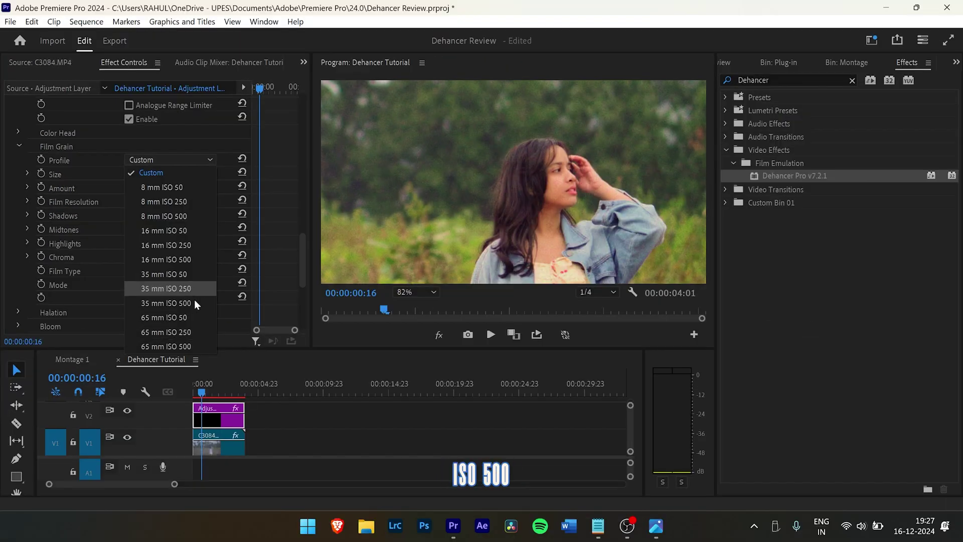
pyautogui.click(289, 396)
# Enable Halation, toggling it off and on to compare the glow.
pyautogui.click(17, 187)
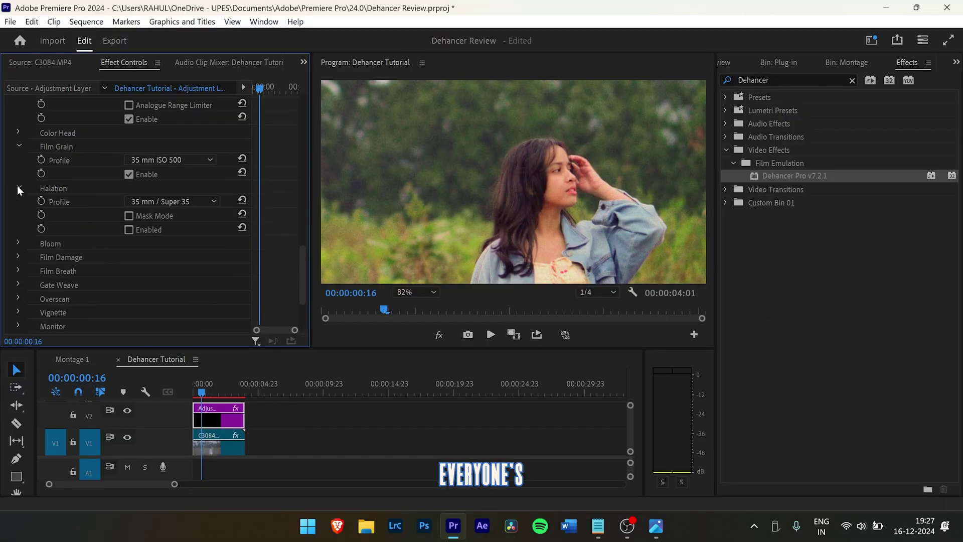
pyautogui.click(129, 230)
pyautogui.scroll(5, 450, 164)
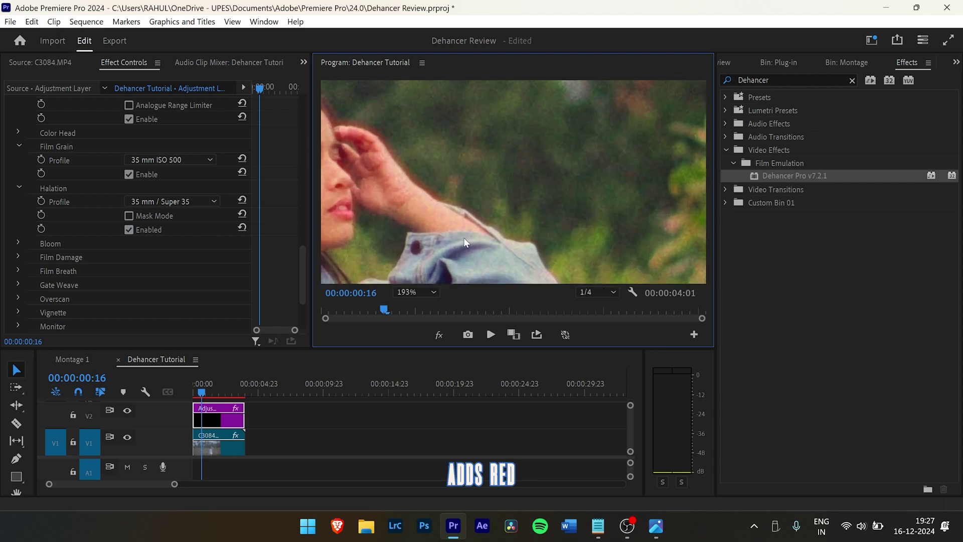
pyautogui.click(139, 230)
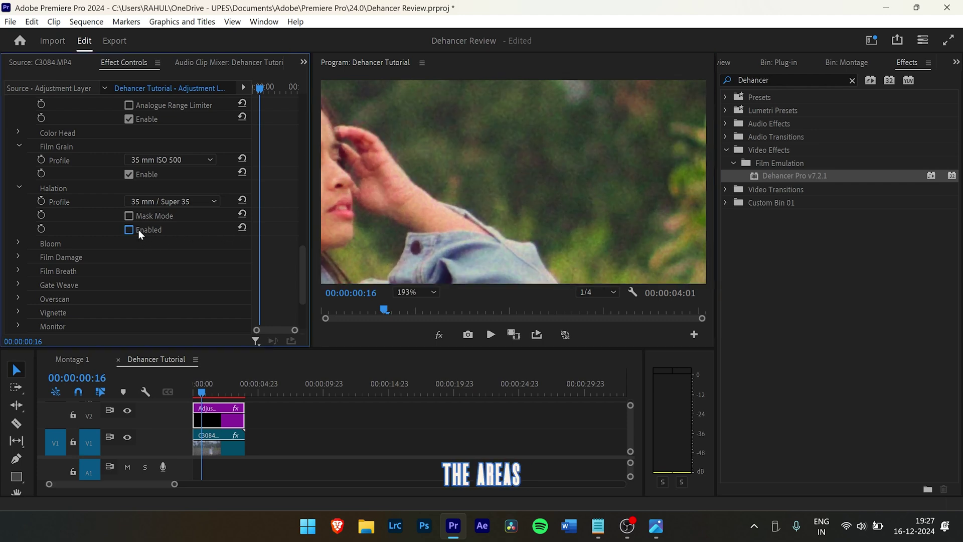
pyautogui.click(139, 230)
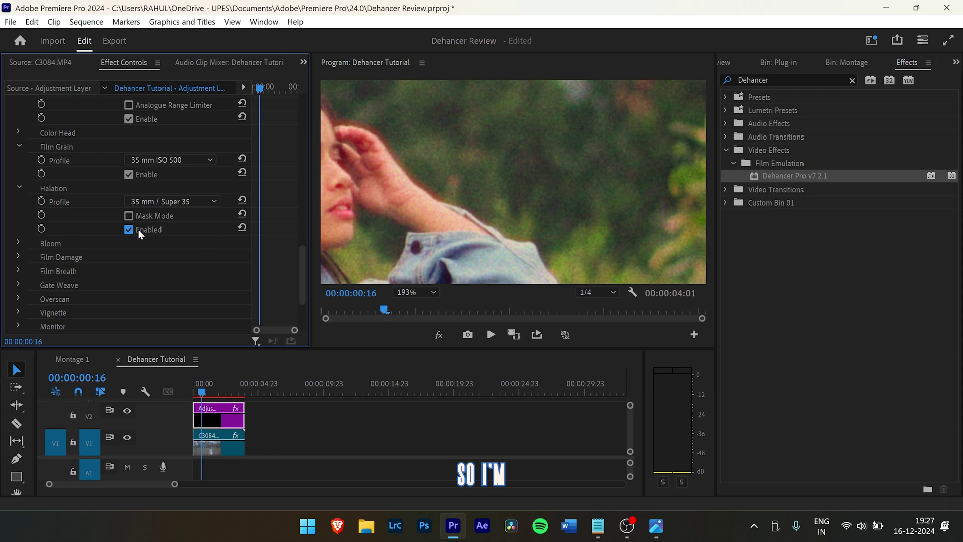
# Set the Halation profile to 16 mm / Super 16 and inspect the glow as a mask.
pyautogui.click(178, 199)
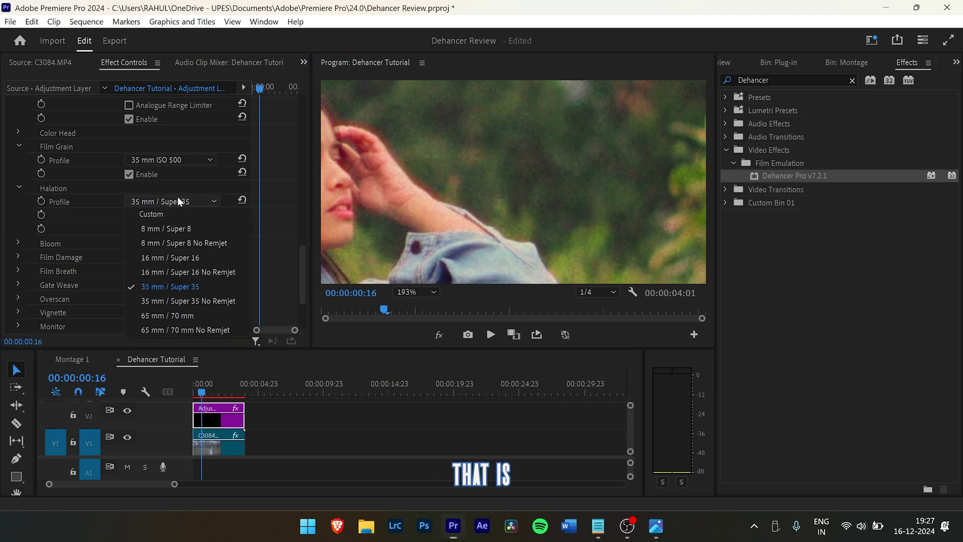
pyautogui.click(196, 257)
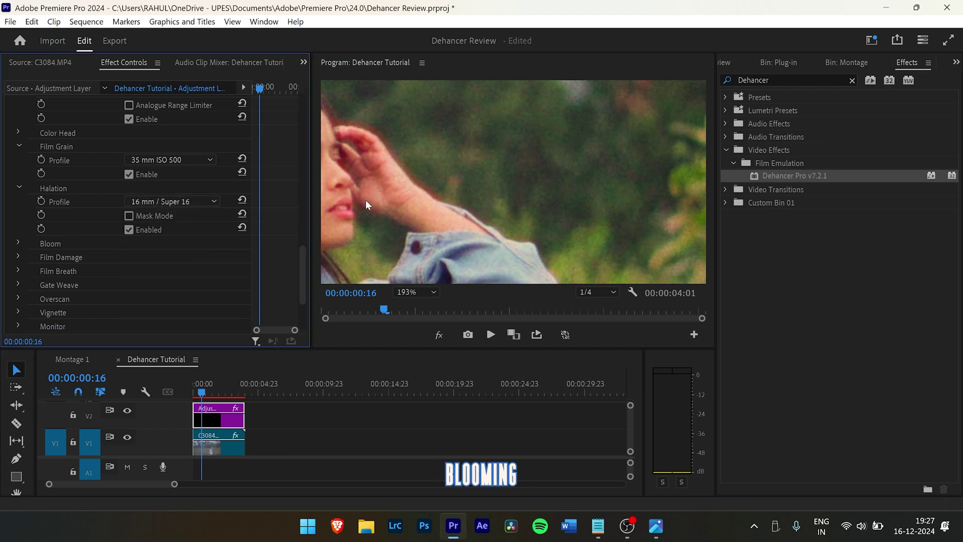
pyautogui.click(153, 202)
pyautogui.click(165, 218)
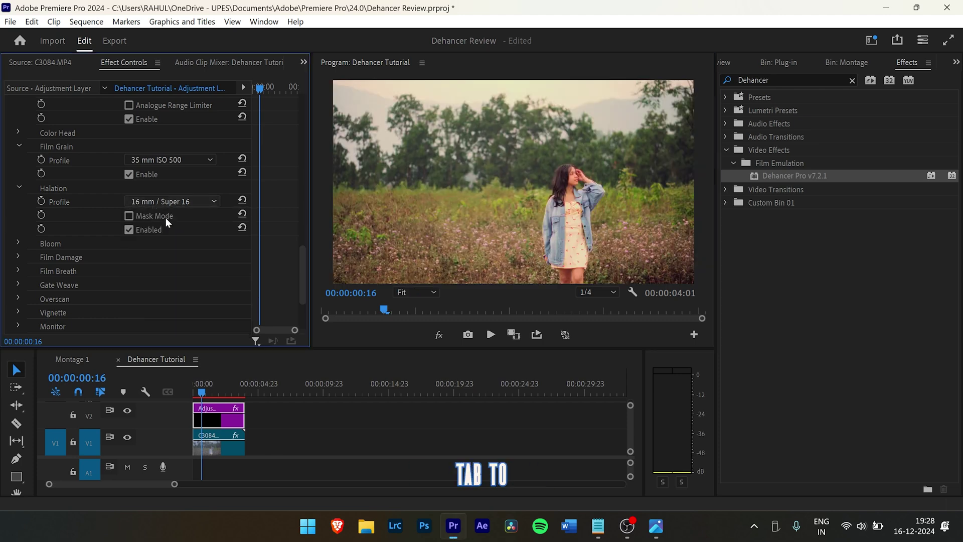
pyautogui.scroll(-2, 173, 233)
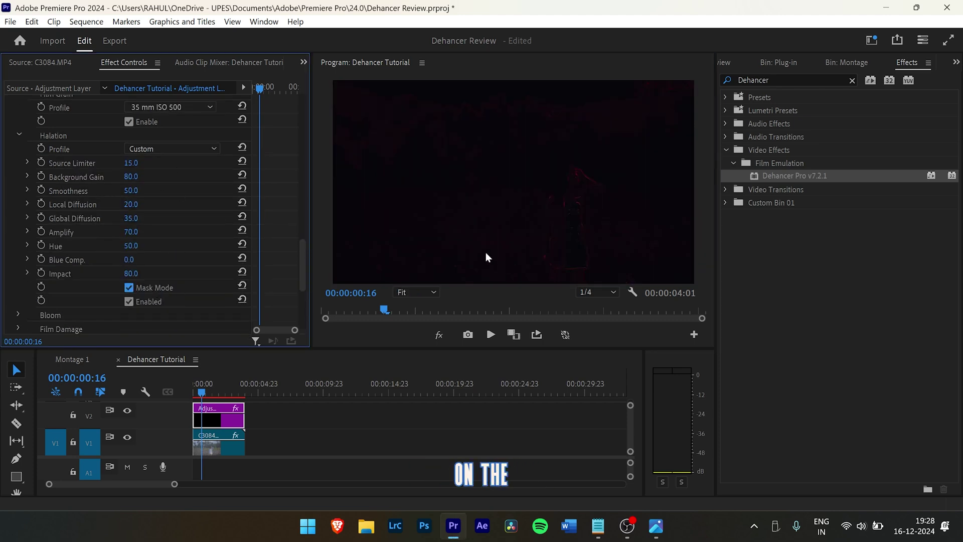
pyautogui.click(575, 198)
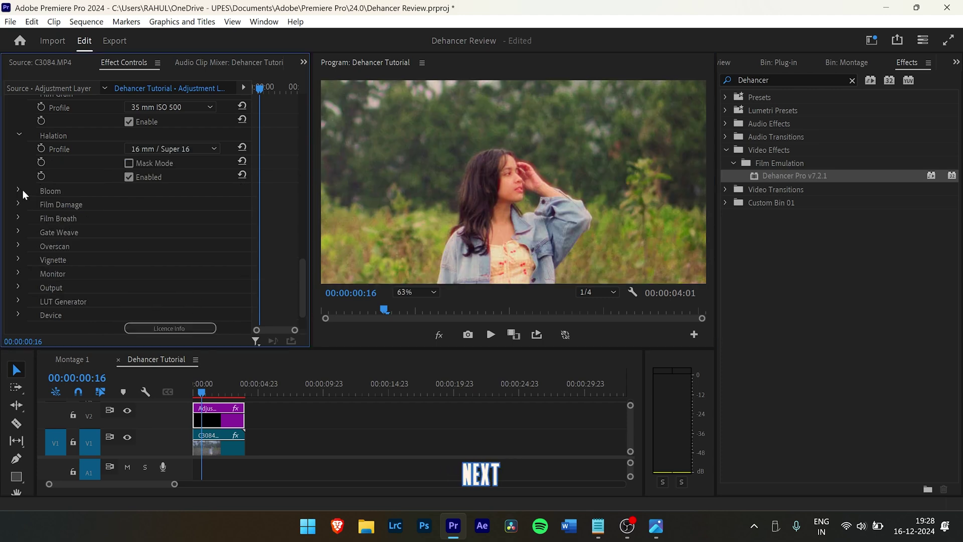
pyautogui.click(20, 190)
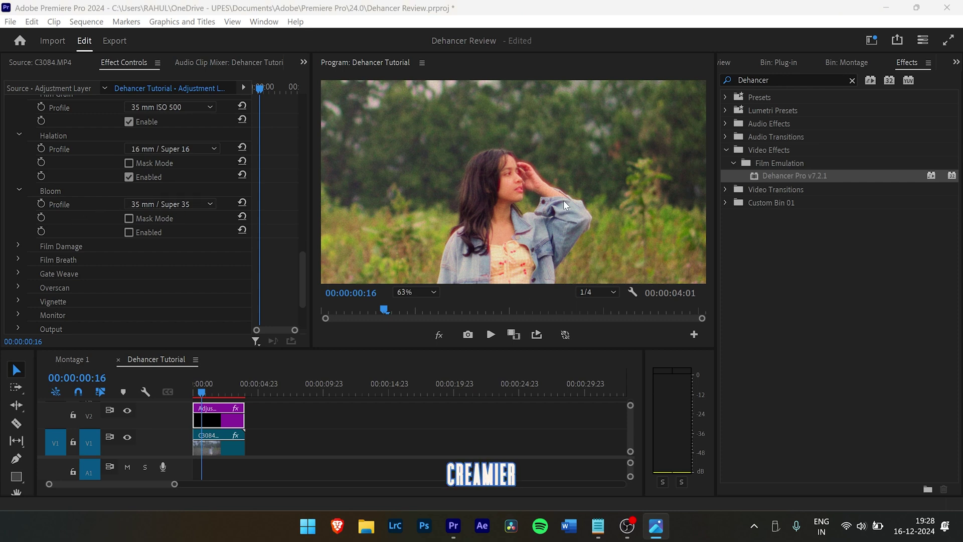
# Enable Bloom with the 16 mm / Super 16 profile.
pyautogui.click(176, 204)
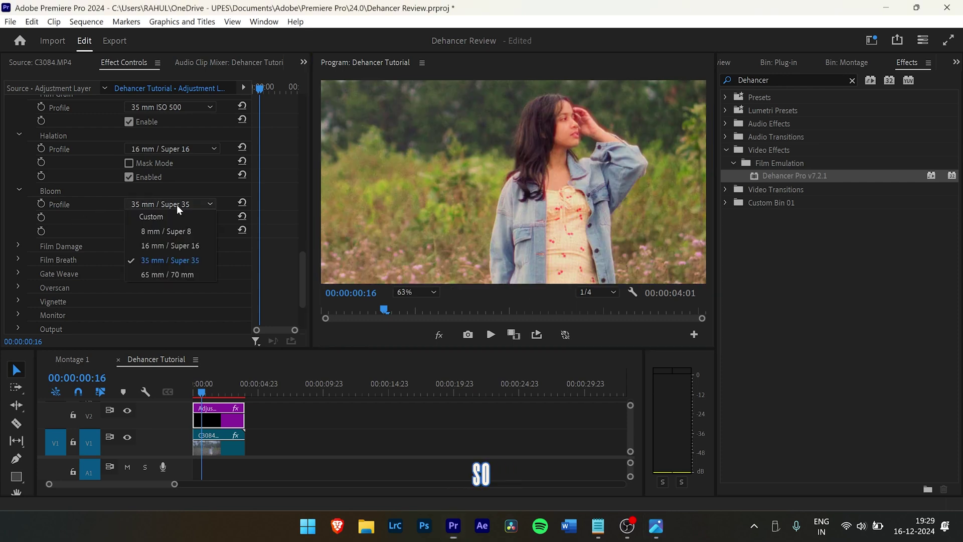
pyautogui.click(192, 244)
pyautogui.click(129, 233)
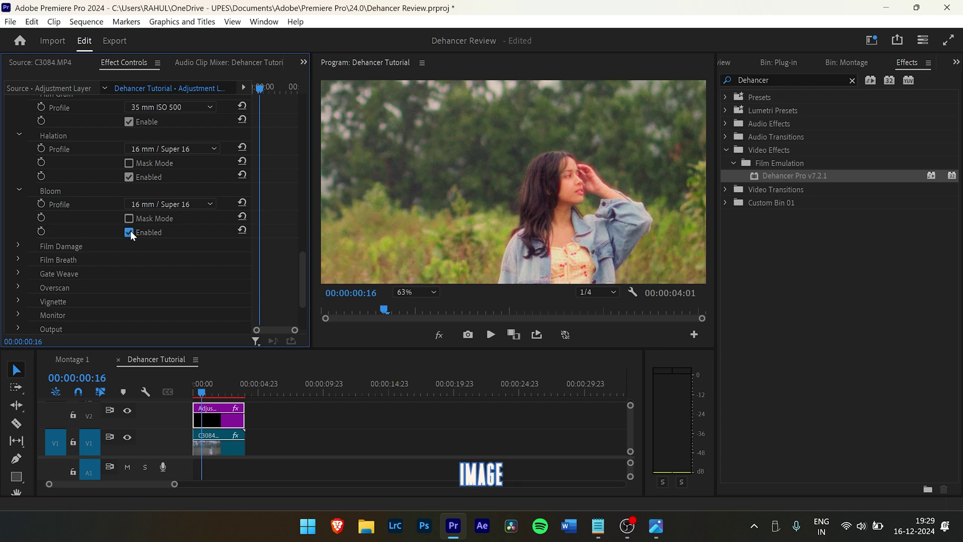
# Try Film Damage, scrubbing through the clip to preview its effect.
pyautogui.scroll(-2, 19, 204)
pyautogui.click(18, 206)
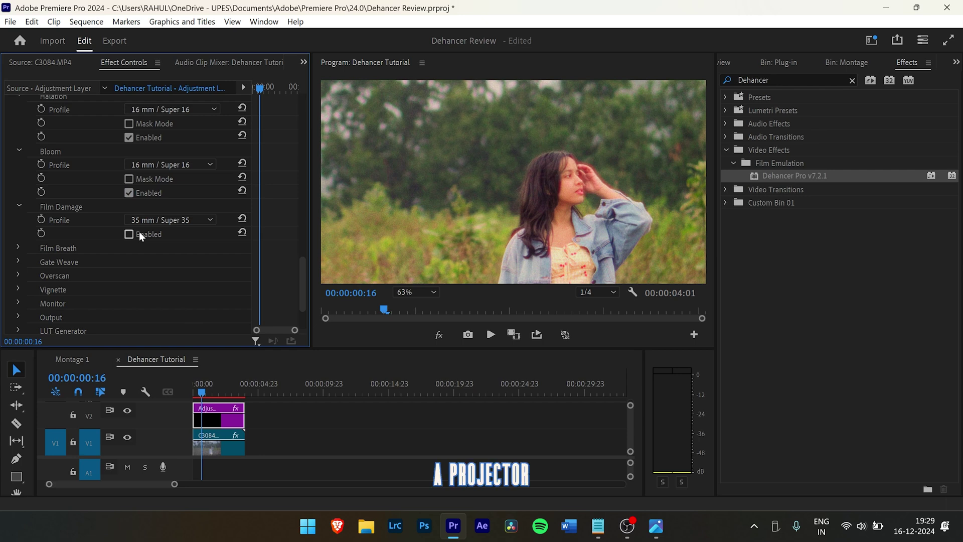
pyautogui.click(129, 234)
pyautogui.moveTo(384, 309); pyautogui.dragTo(415, 310)
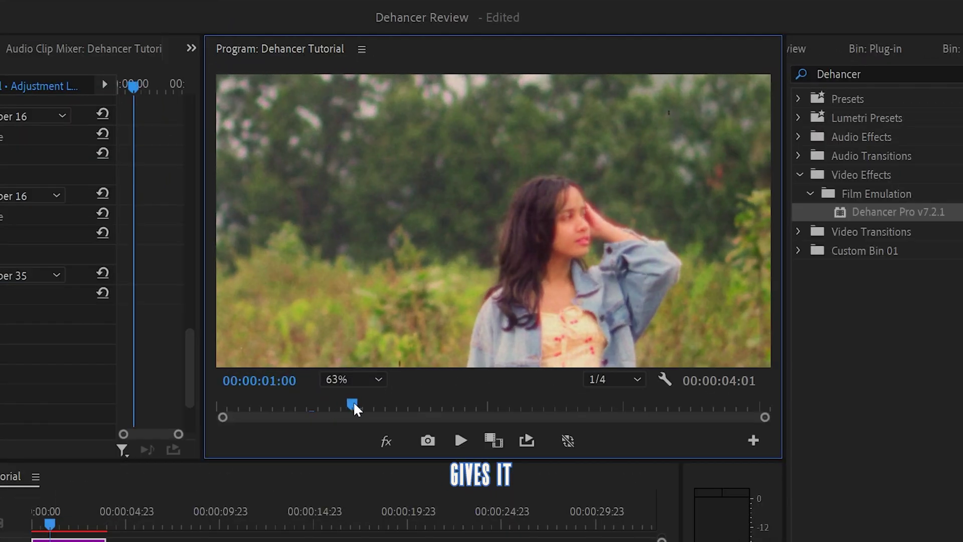
pyautogui.moveTo(354, 403)
pyautogui.mouseDown()
pyautogui.moveTo(398, 403)
pyautogui.moveTo(365, 407)
pyautogui.mouseUp()
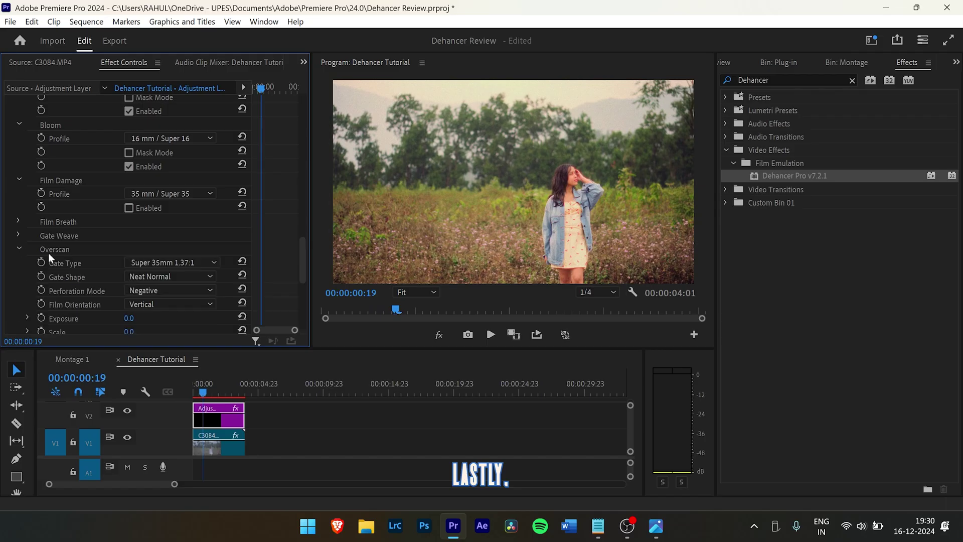
# Enable Overscan with the Ultra 16mm 1.85:1 gate type.
pyautogui.scroll(-4, 153, 239)
pyautogui.scroll(-2, 168, 319)
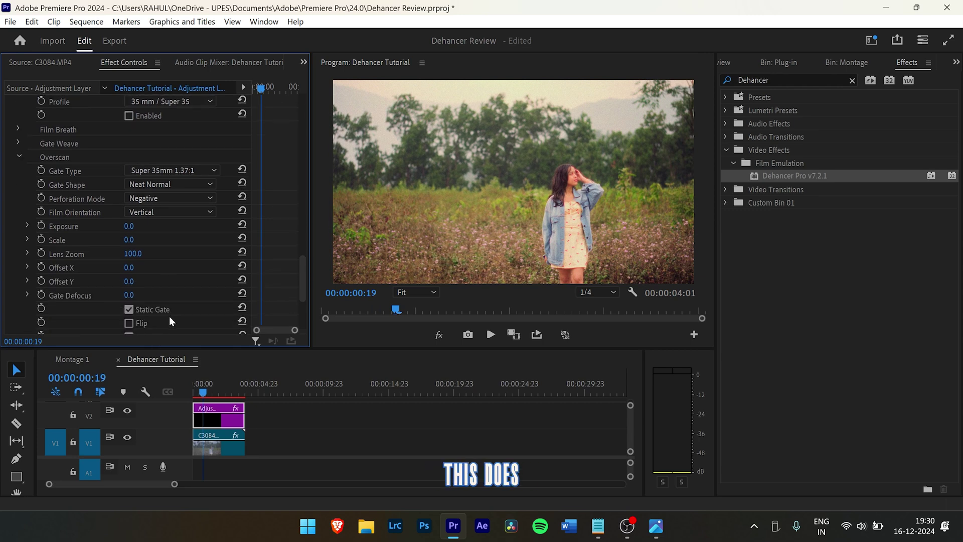
pyautogui.click(211, 171)
pyautogui.click(207, 225)
pyautogui.scroll(-2, 206, 224)
pyautogui.click(128, 297)
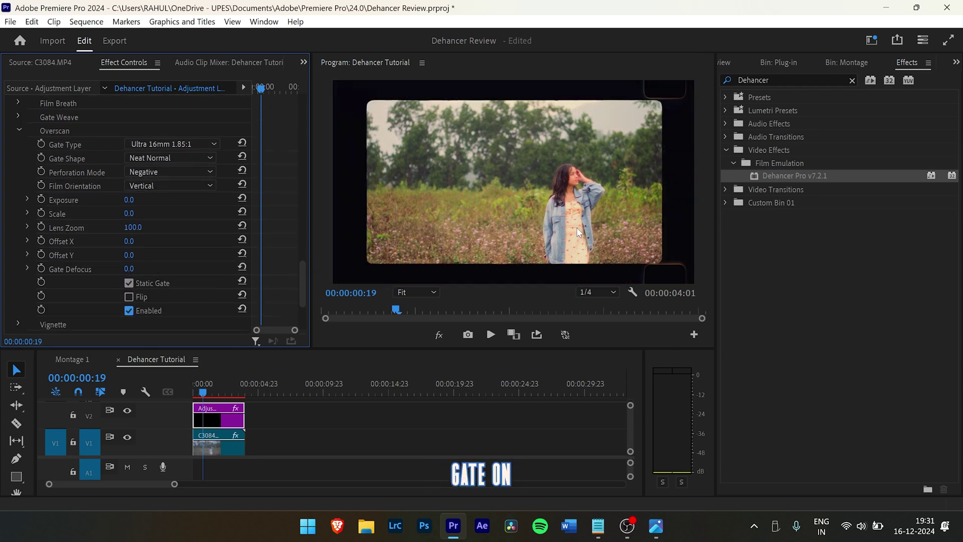
pyautogui.scroll(1, 180, 139)
pyautogui.click(180, 139)
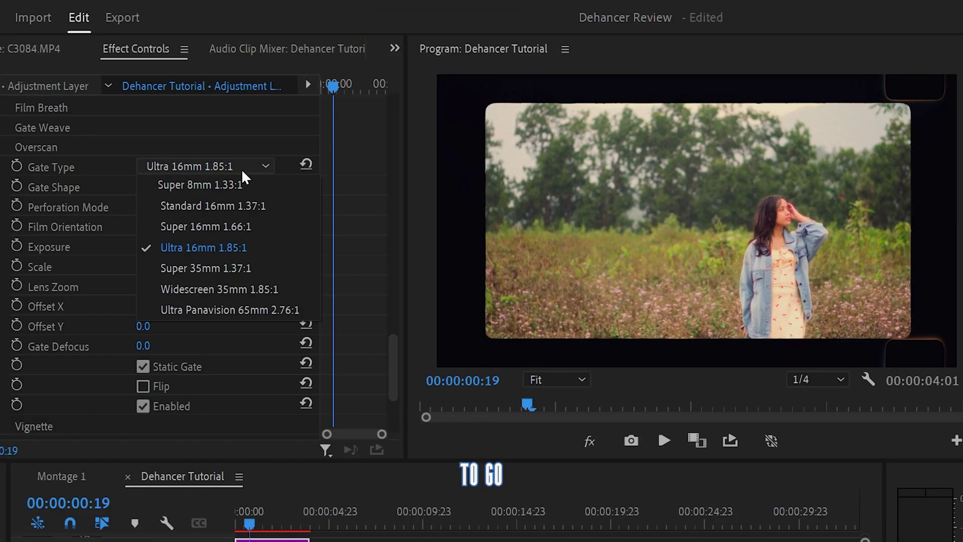
pyautogui.click(245, 163)
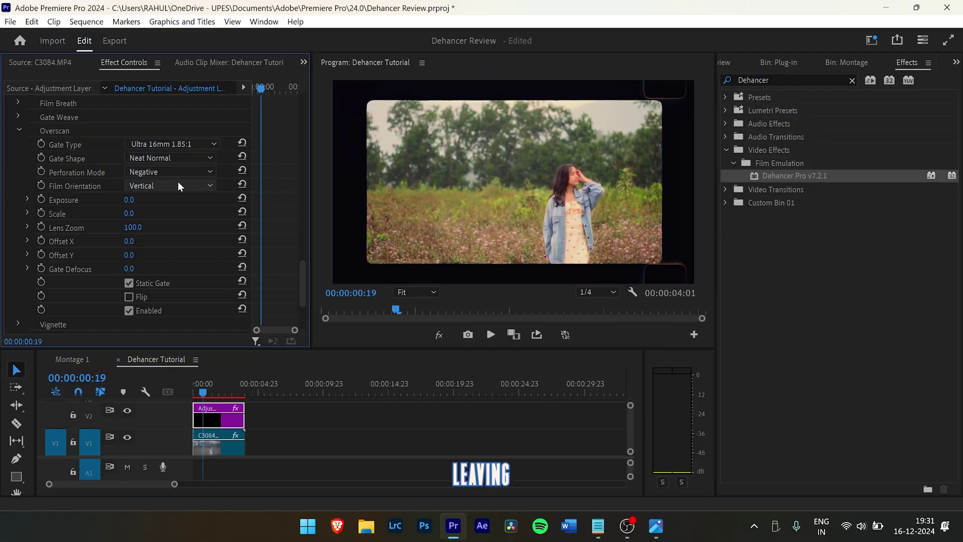
# Set gate Scale to 42 and Gate Defocus to 21, turn off Static Gate, and preview playback.
pyautogui.moveTo(130, 213); pyautogui.dragTo(157, 213)
pyautogui.scroll(4, 358, 92)
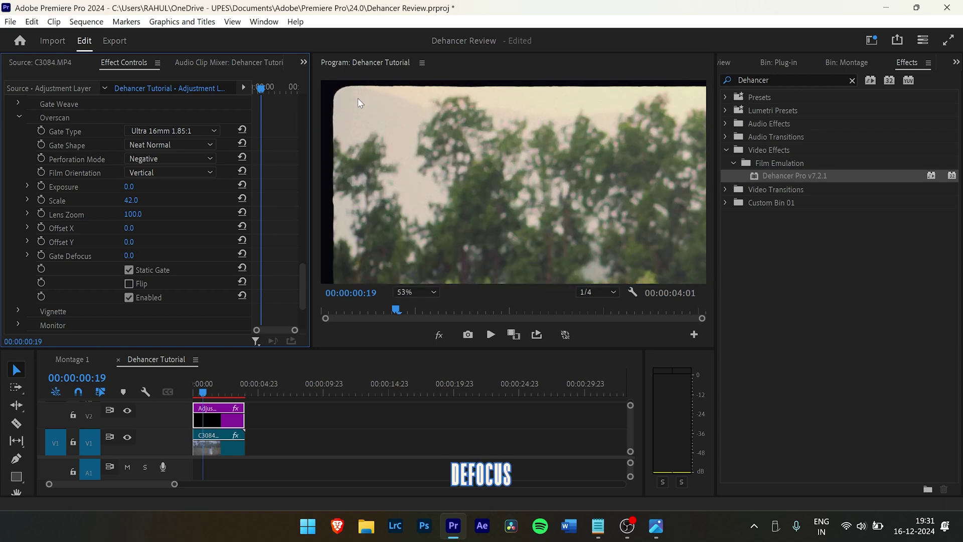
pyautogui.moveTo(437, 158); pyautogui.dragTo(449, 164)
pyautogui.moveTo(125, 257); pyautogui.dragTo(146, 256)
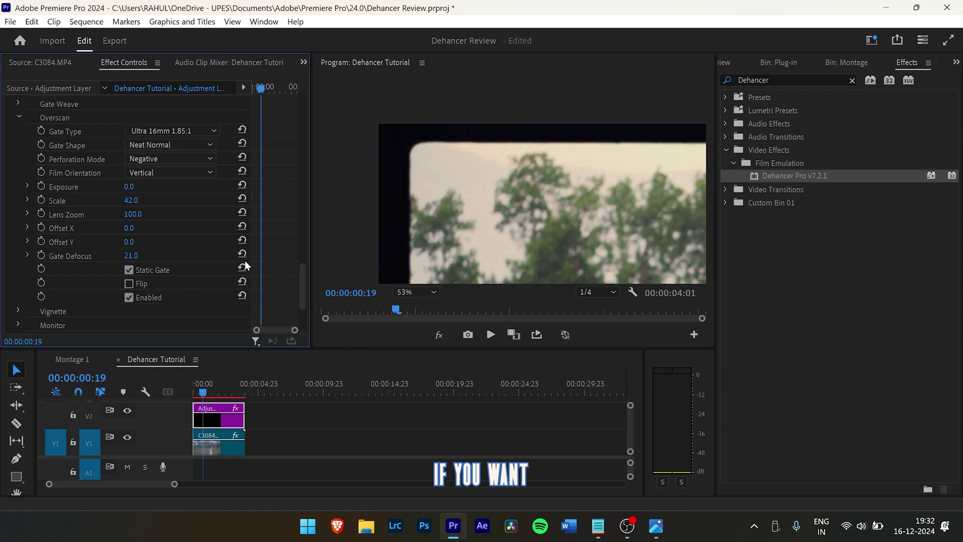
pyautogui.moveTo(202, 391); pyautogui.dragTo(205, 389)
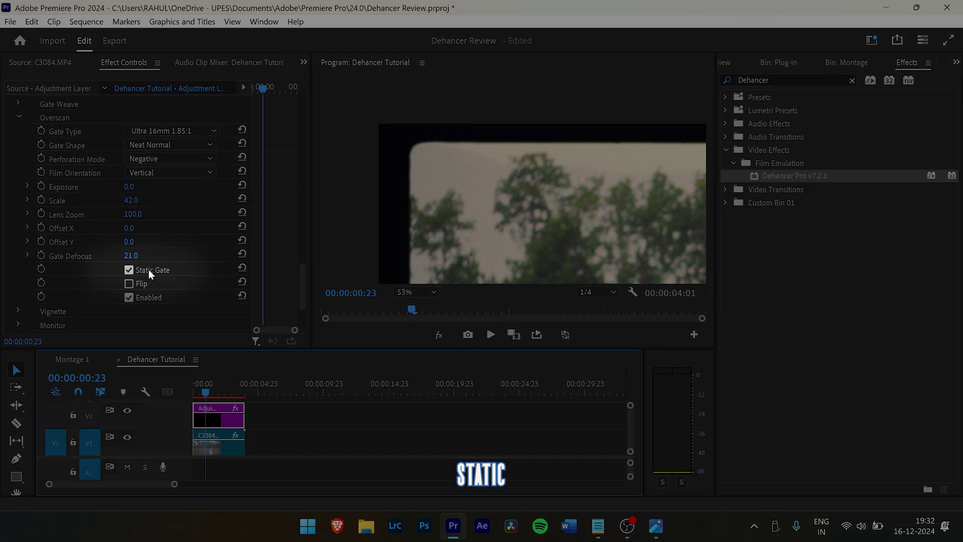
pyautogui.click(148, 269)
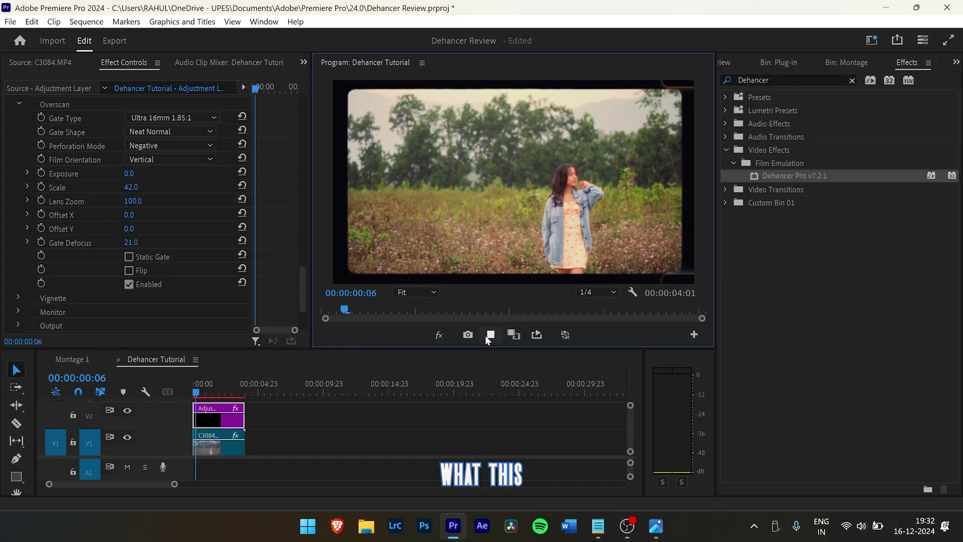
pyautogui.click(490, 335)
pyautogui.click(490, 335)
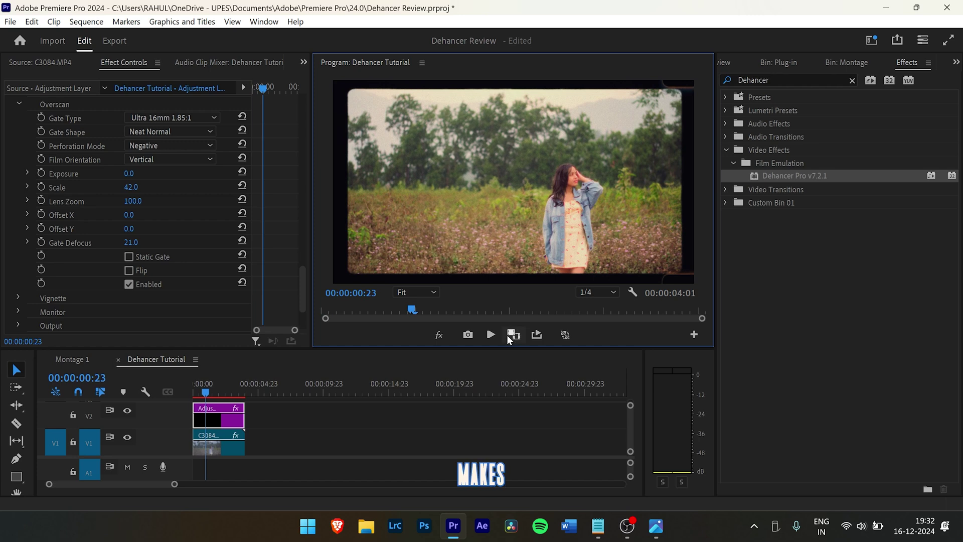
# Paste a copy of the Dehancer adjustment layer over the second clip, trim it to fit, and preview.
pyautogui.click(487, 334)
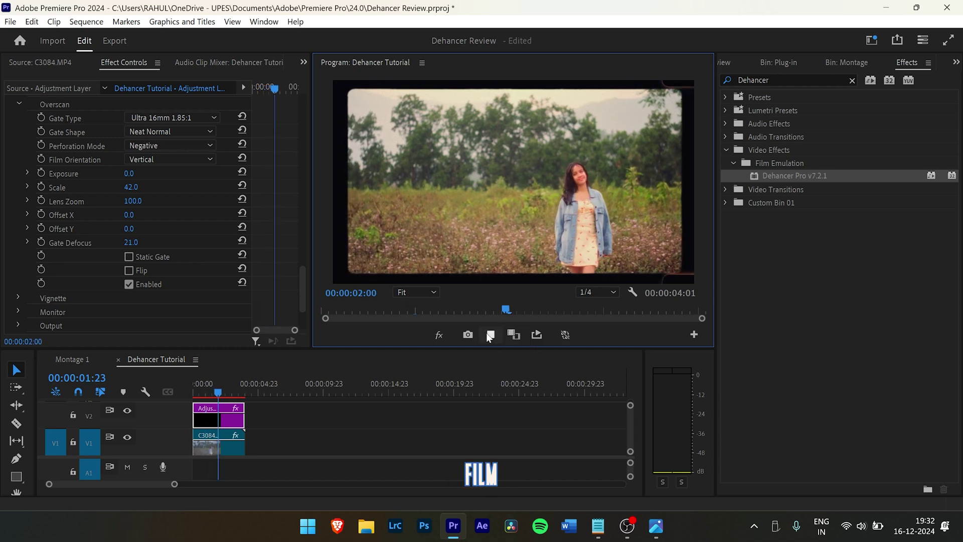
pyautogui.click(486, 332)
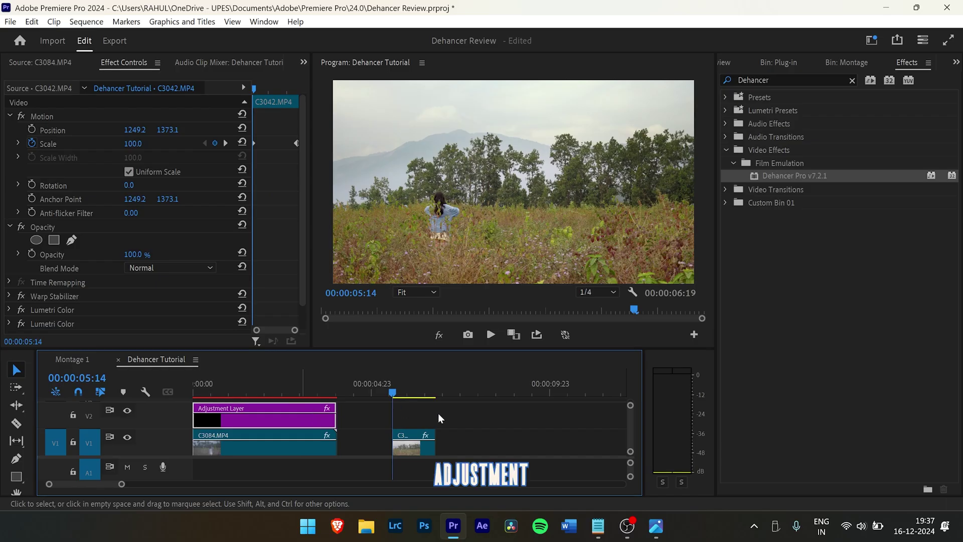
pyautogui.hotkey('ctrl', 'v')
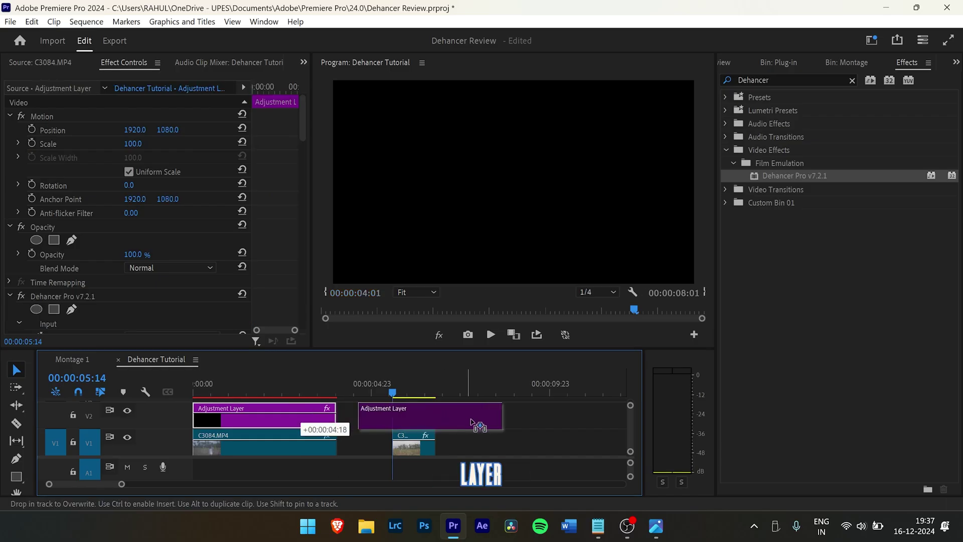
pyautogui.moveTo(535, 418); pyautogui.dragTo(435, 419)
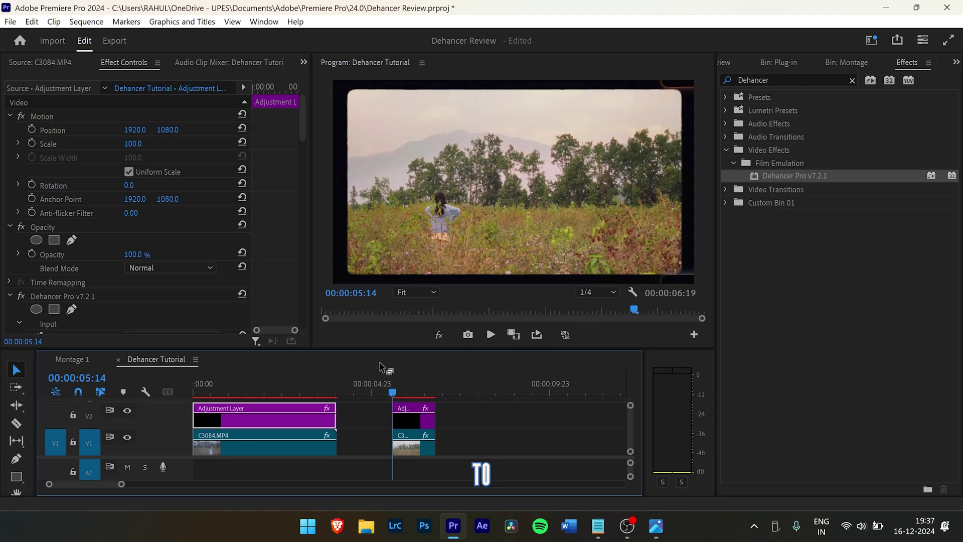
pyautogui.press('space')
pyautogui.press('space')
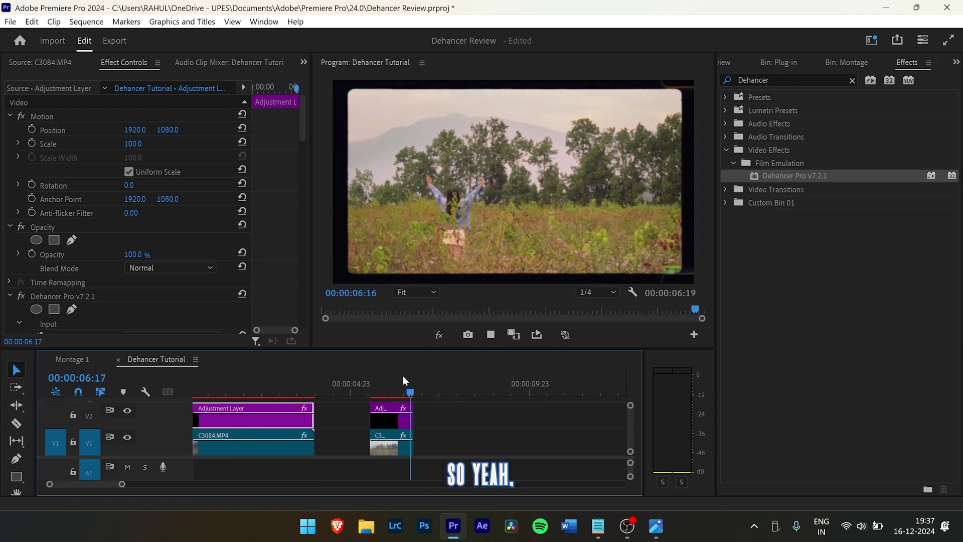